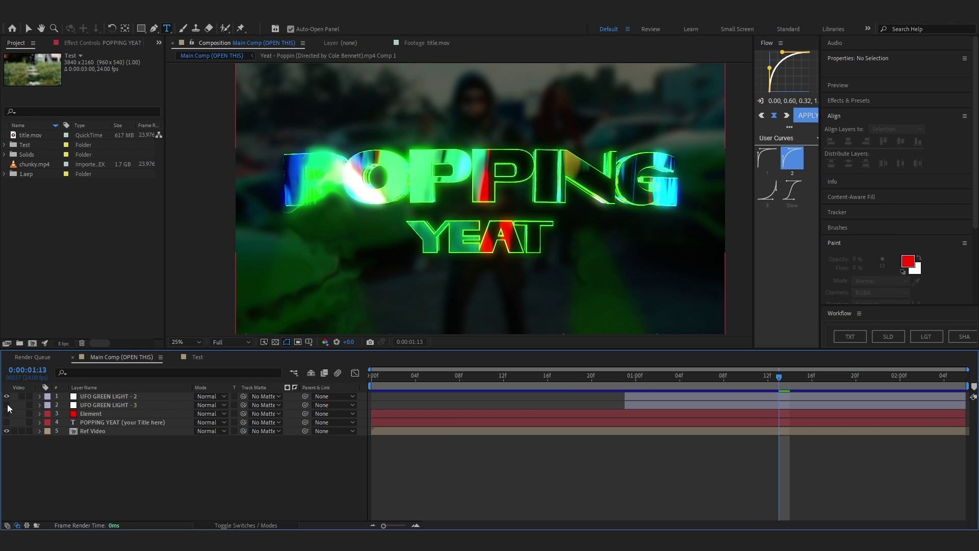
- Hide and delete the UFO GREEN LIGHT - 2 and UFO GREEN LIGHT - 3 layers from the main composition
{"action": "left_click_drag", "start_coordinate": [8, 406], "coordinate": [12, 395]}
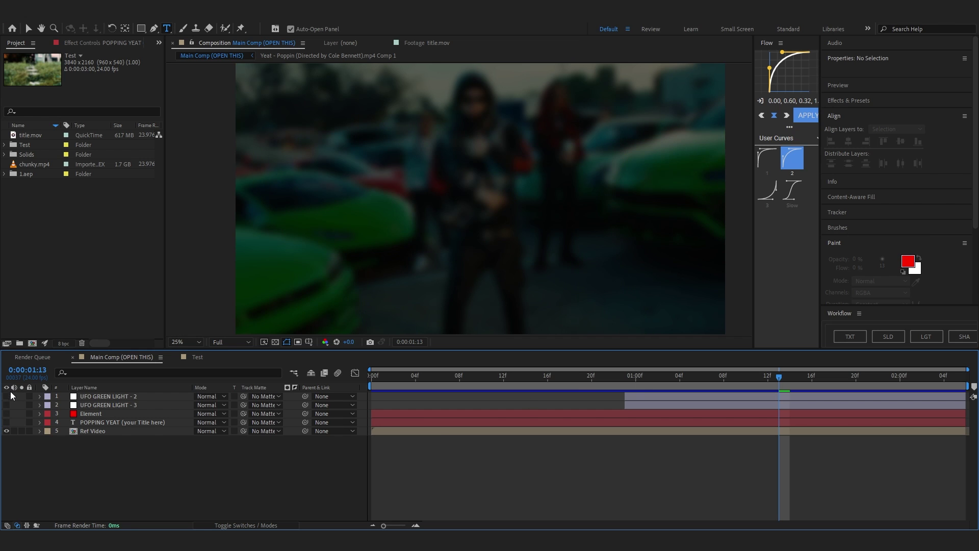
{"action": "left_click", "coordinate": [104, 406]}
{"action": "left_click", "coordinate": [108, 397], "text": "shift"}
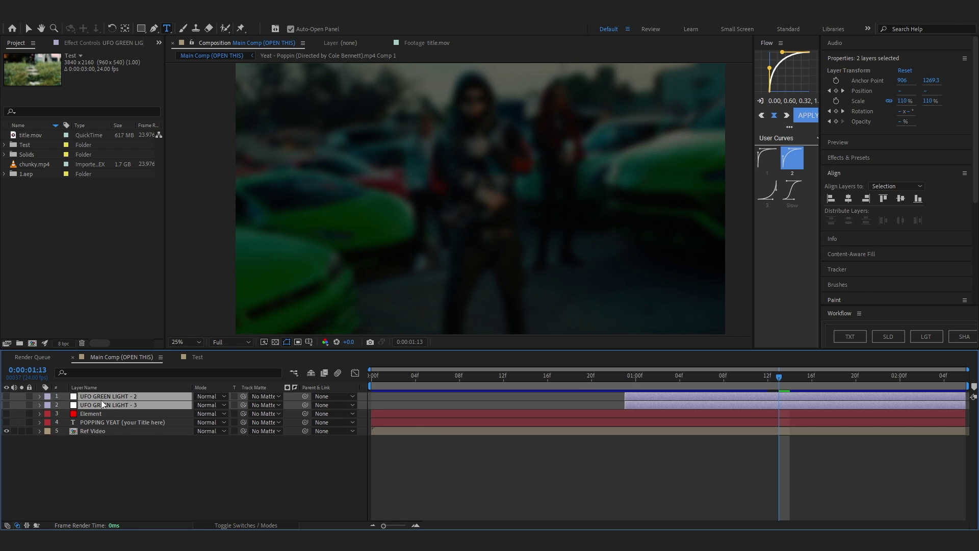
{"action": "key", "text": "n"}
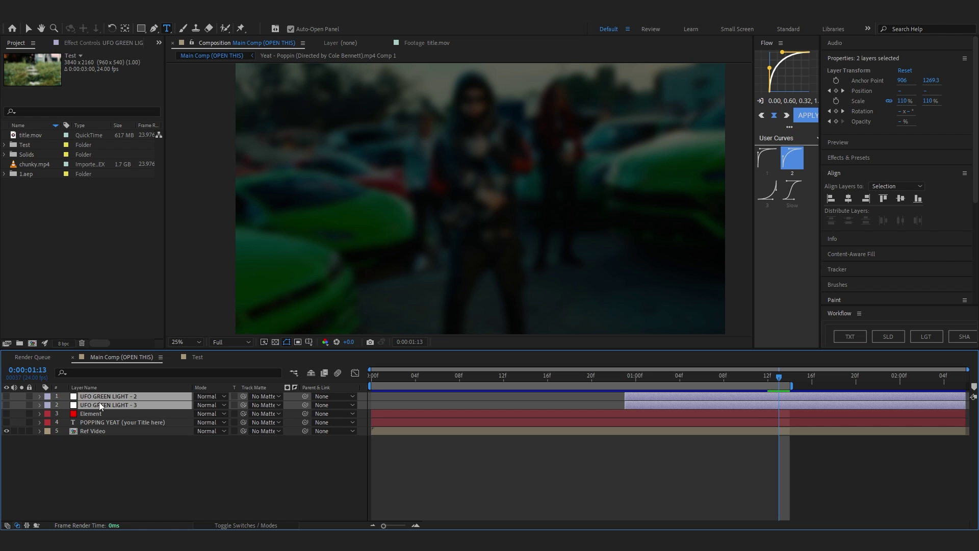
{"action": "key", "text": "Delete"}
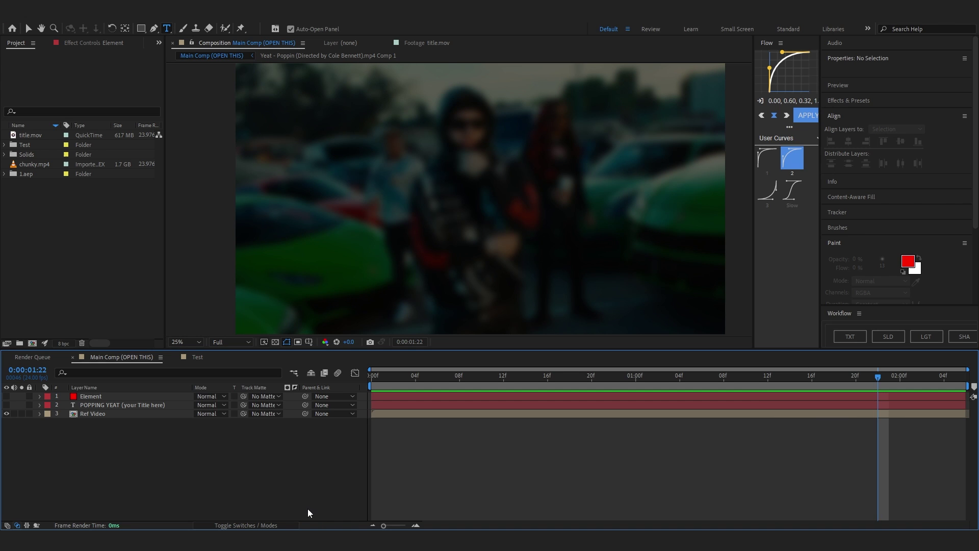
- Show the title text layer and replace its text with "STACKBOI TY" above "CHECK" on two lines
{"action": "left_click", "coordinate": [6, 407]}
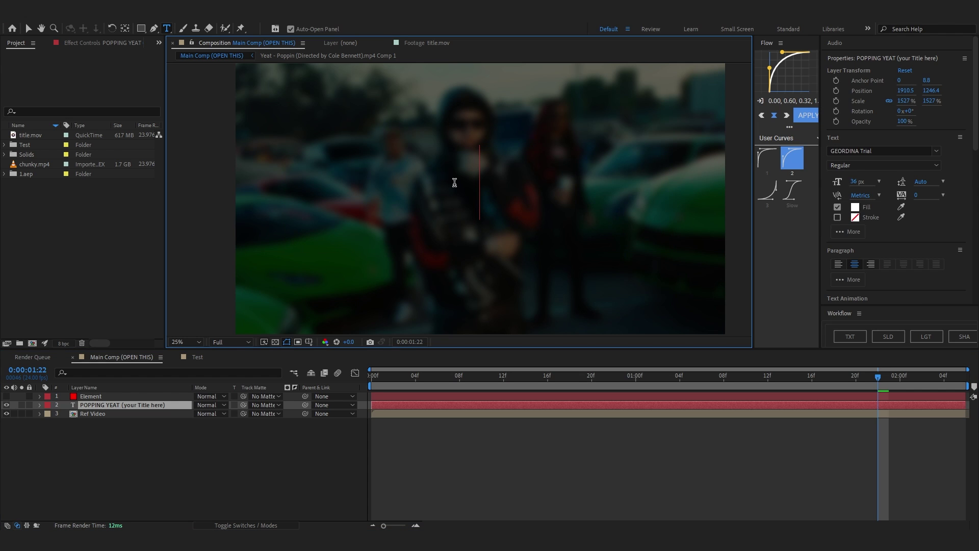
{"action": "type", "text": "CHECK"}
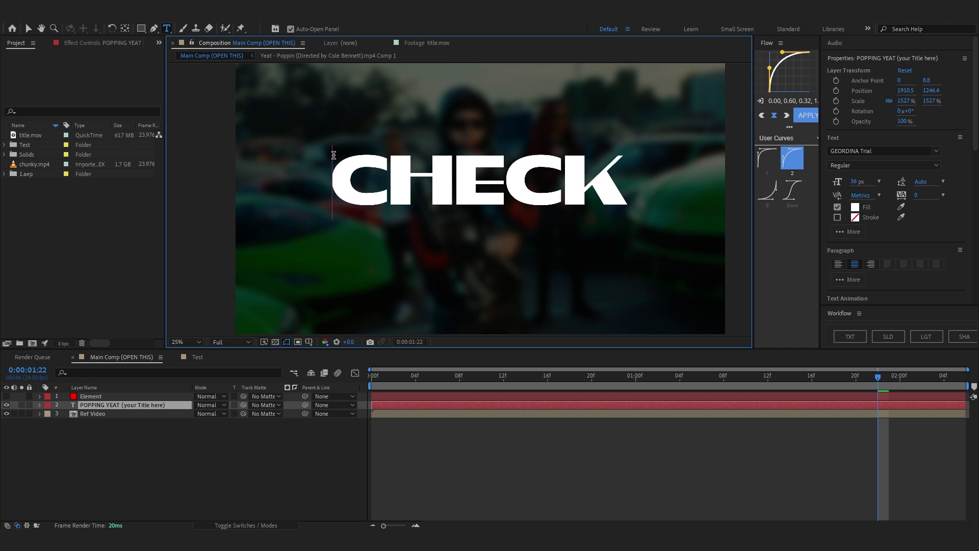
{"action": "key", "text": "Return"}
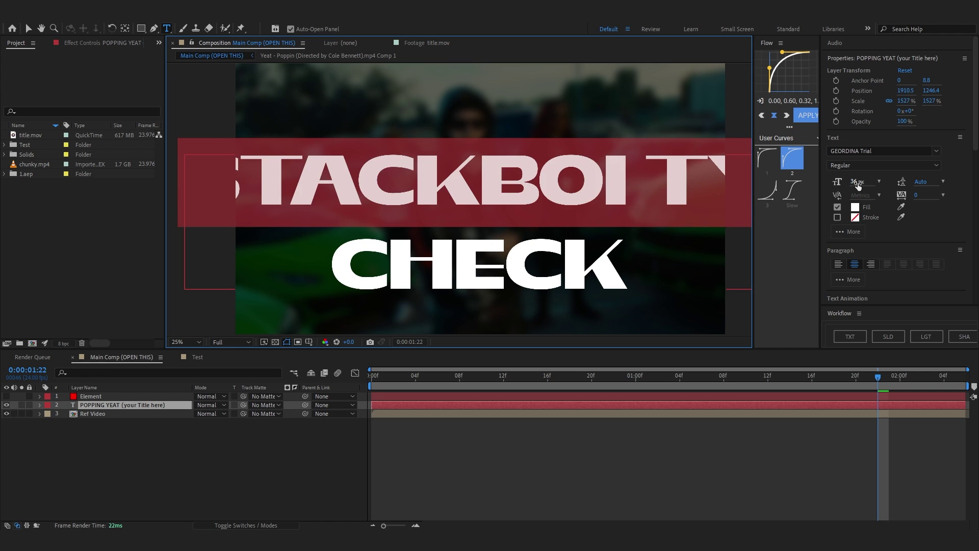
- Shrink the STACKBOI TY line's font size and set the CHECK line's leading to 29 px
{"action": "left_click_drag", "start_coordinate": [858, 183], "coordinate": [843, 183]}
{"action": "double_click", "coordinate": [496, 279]}
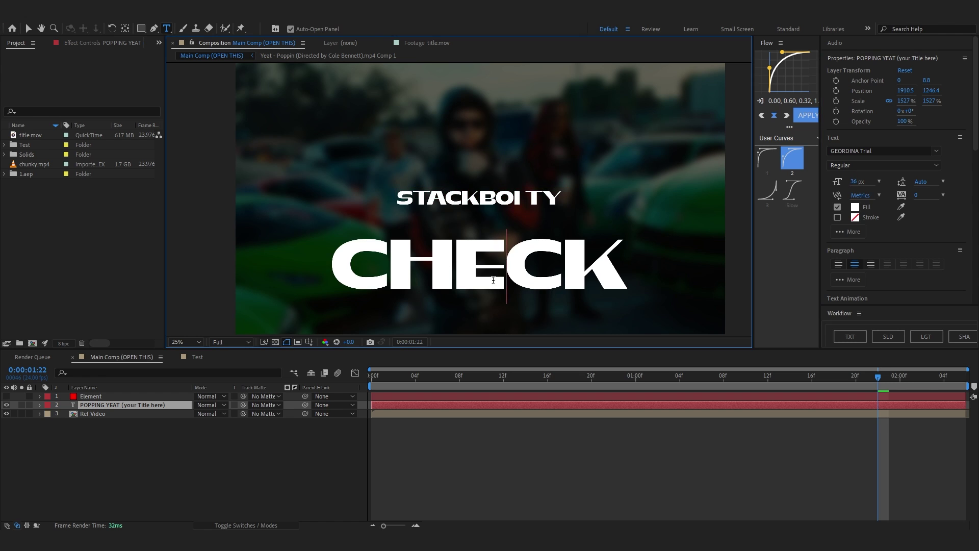
{"action": "left_click_drag", "start_coordinate": [927, 183], "coordinate": [940, 185]}
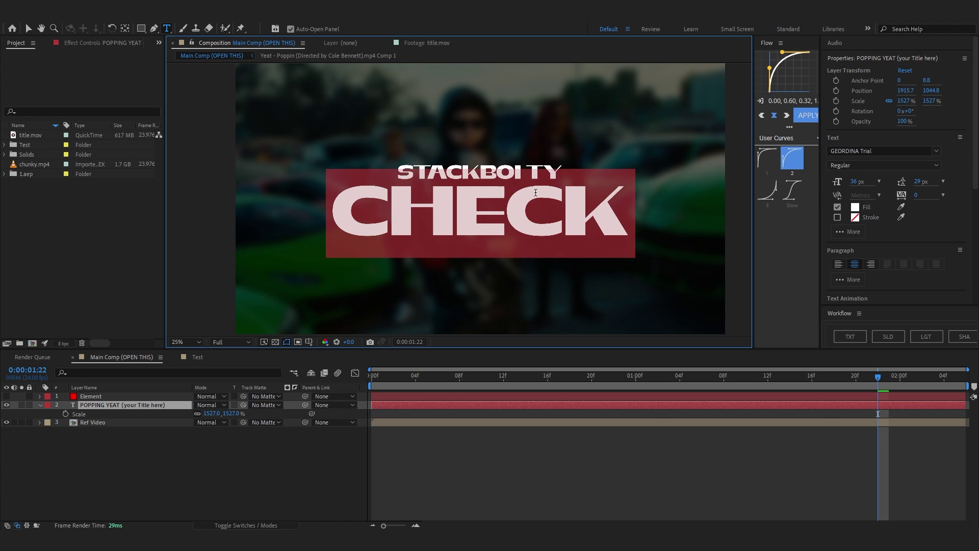
- Change the CHECK line's font to OldHaroldRee Bold
{"action": "left_click", "coordinate": [937, 151]}
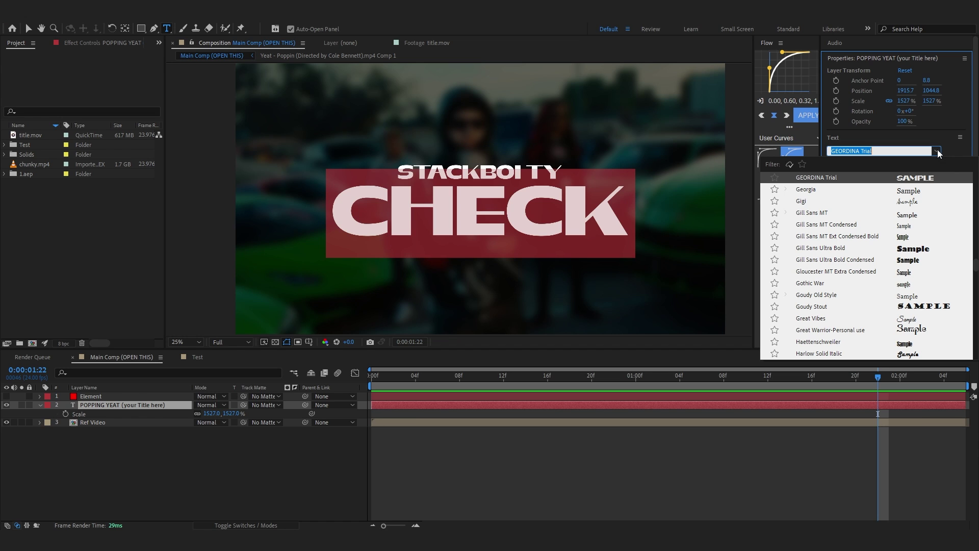
{"action": "type", "text": "oldh"}
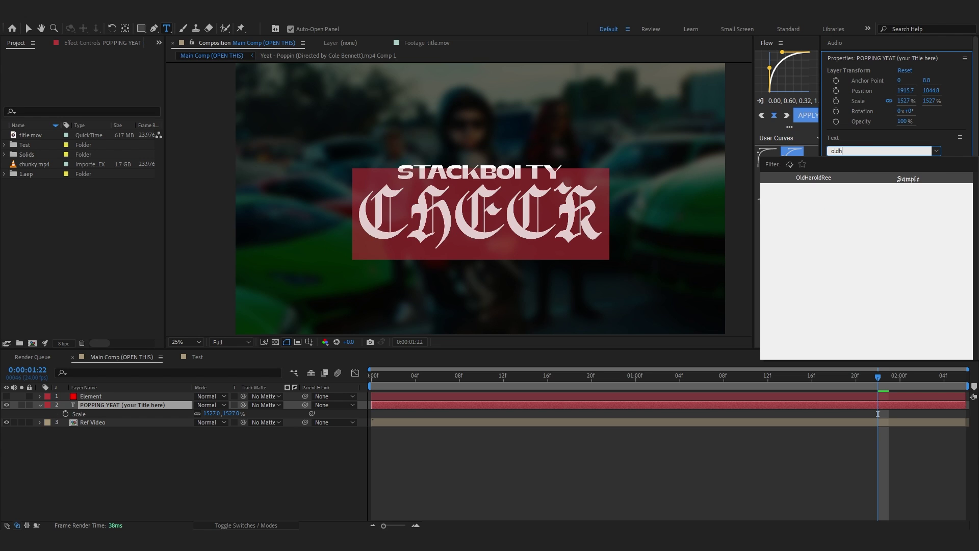
{"action": "key", "text": "Return"}
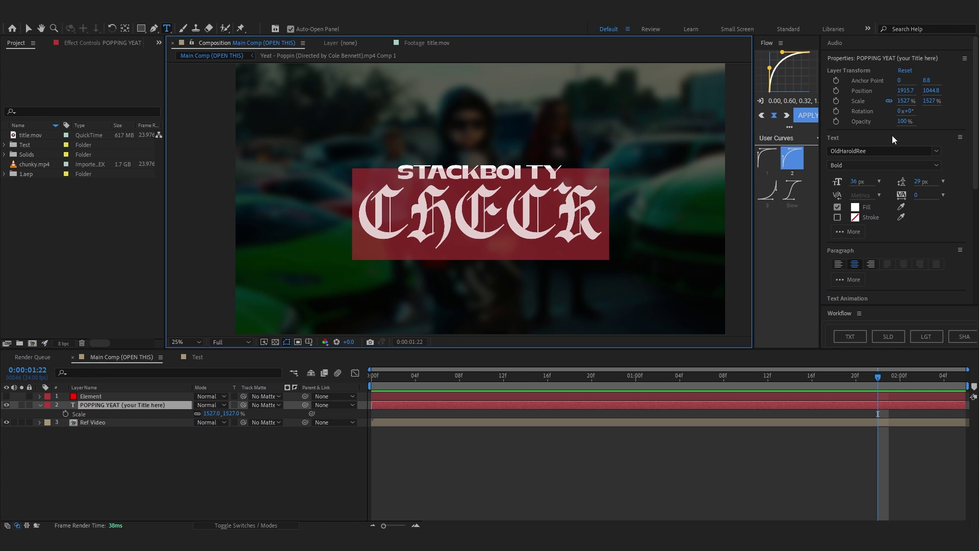
{"action": "left_click_drag", "start_coordinate": [857, 185], "coordinate": [858, 185]}
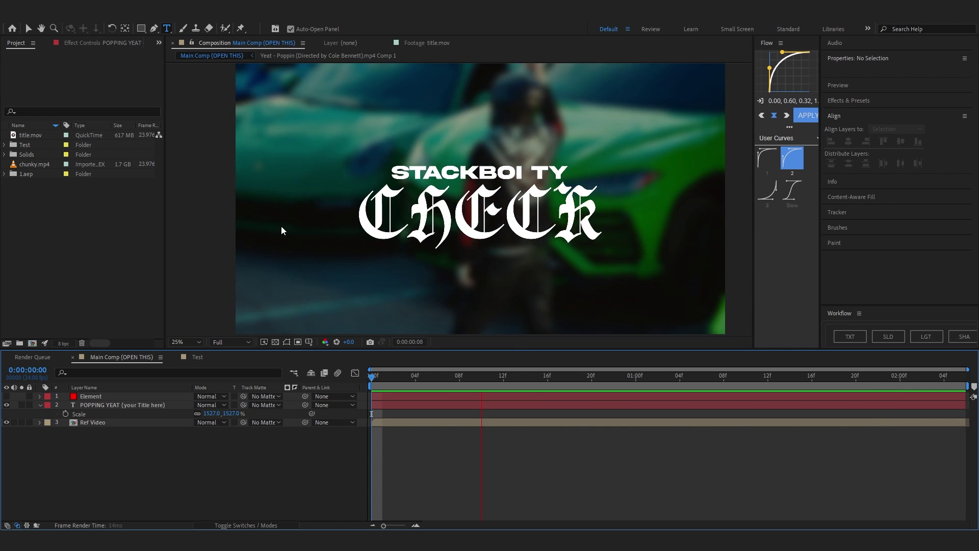
- Bring the sizzle_final.mp4 footage into the main composition and place its layer beneath the title text layer
{"action": "key", "text": "space"}
{"action": "key", "text": "alt+Tab"}
{"action": "left_click_drag", "start_coordinate": [776, 193], "coordinate": [693, 397]}
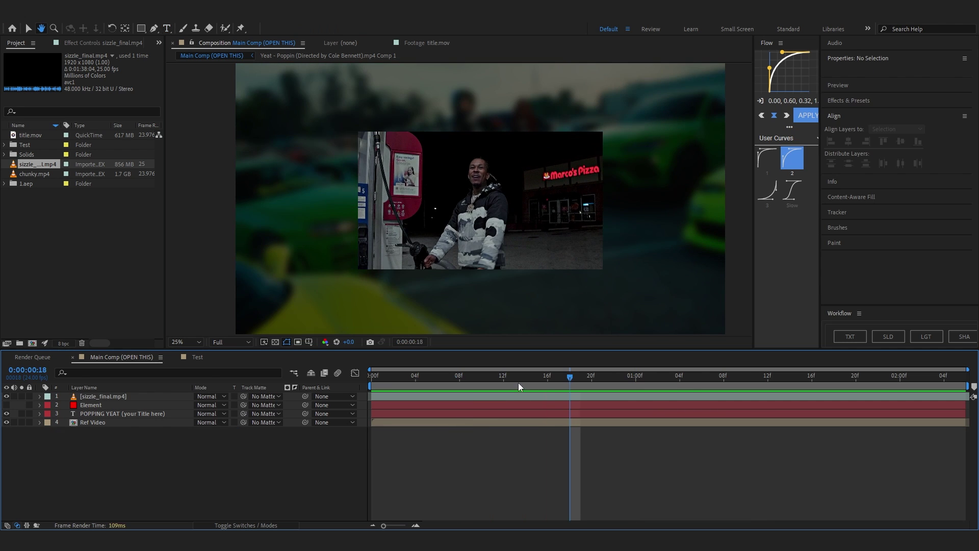
{"action": "key", "text": "ctrl+t"}
{"action": "left_click_drag", "start_coordinate": [519, 384], "coordinate": [647, 384]}
{"action": "left_click_drag", "start_coordinate": [95, 398], "coordinate": [89, 422]}
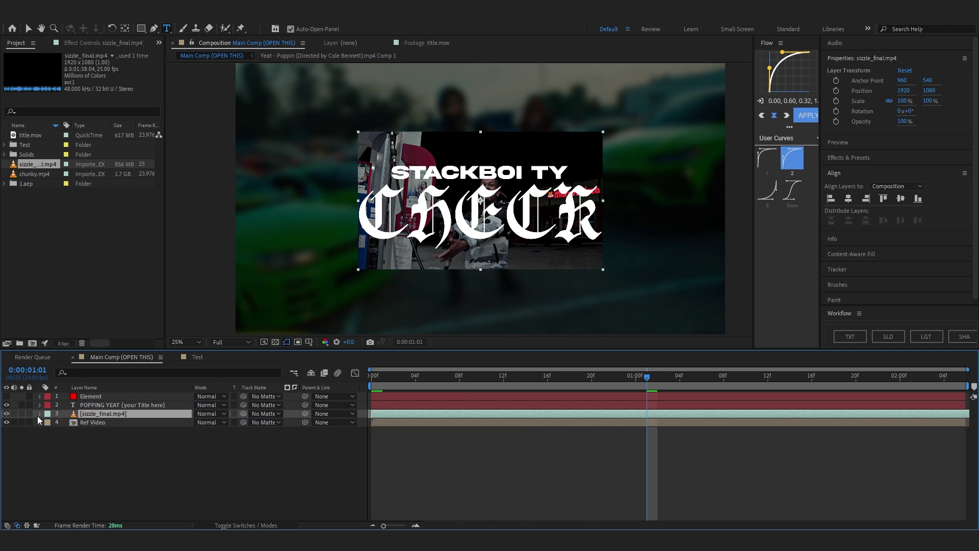
- Scale the sizzle_final.mp4 layer to 200% and delete the Ref Video layer
{"action": "key", "text": "s"}
{"action": "left_click_drag", "start_coordinate": [210, 422], "coordinate": [273, 435]}
{"action": "type", "text": "200"}
{"action": "left_click", "coordinate": [191, 447]}
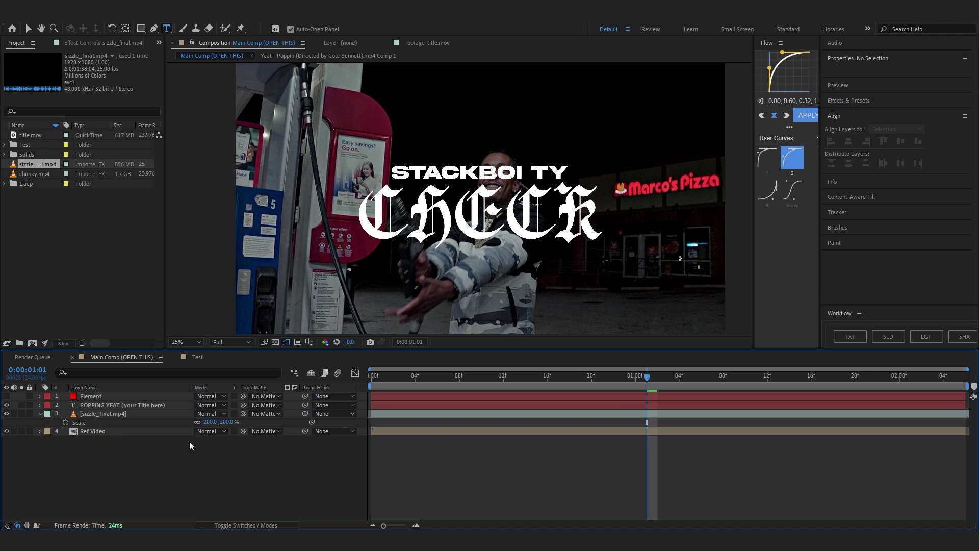
{"action": "left_click", "coordinate": [148, 435]}
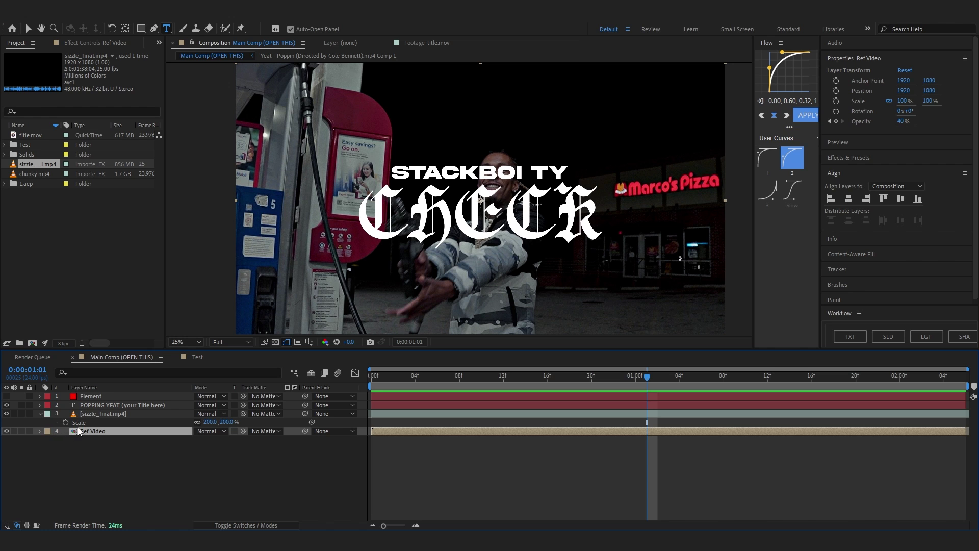
{"action": "key", "text": "Delete"}
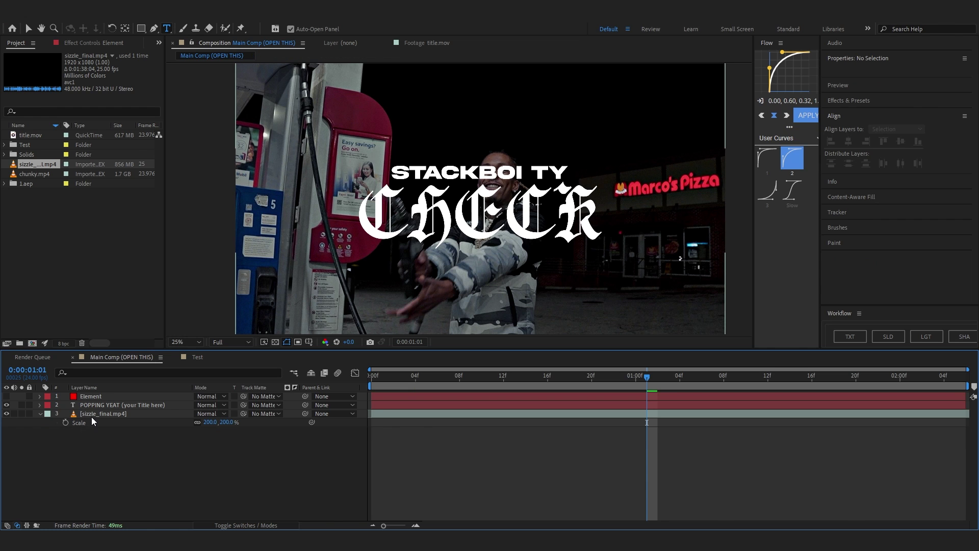
- Apply Fast Box Blur with a blur radius of 9 to sizzle_final.mp4 and lower the layer's opacity to 64%
{"action": "left_click", "coordinate": [94, 414]}
{"action": "key", "text": "ctrl+space"}
{"action": "type", "text": "fast"}
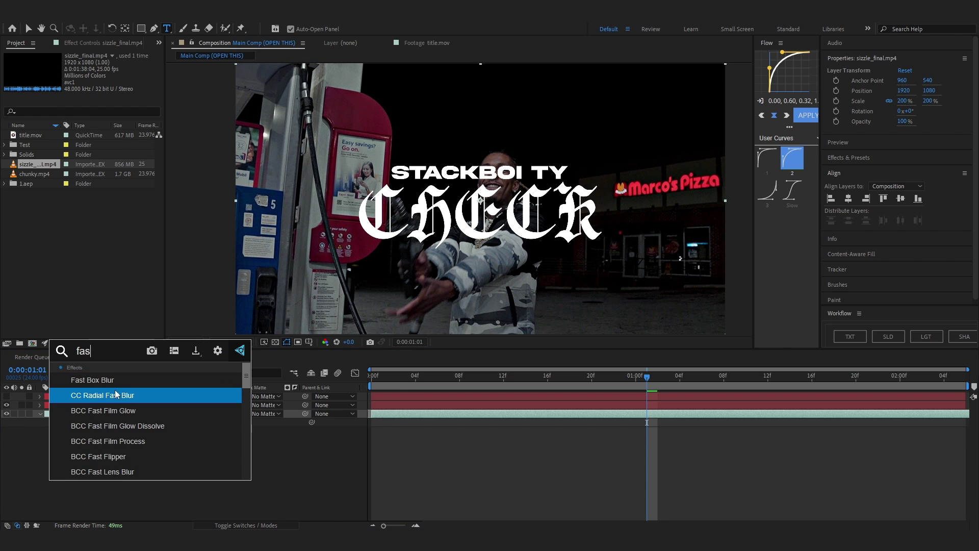
{"action": "key", "text": "Return"}
{"action": "key", "text": "v"}
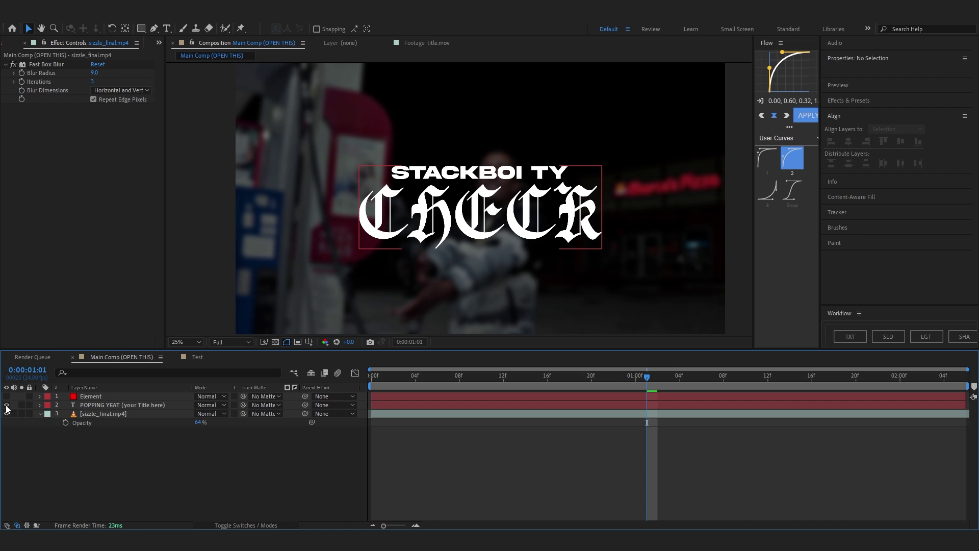
- Hide the title text layer, show the Element layer and check the 3D title in the composition
{"action": "left_click", "coordinate": [7, 405]}
{"action": "left_click", "coordinate": [7, 396]}
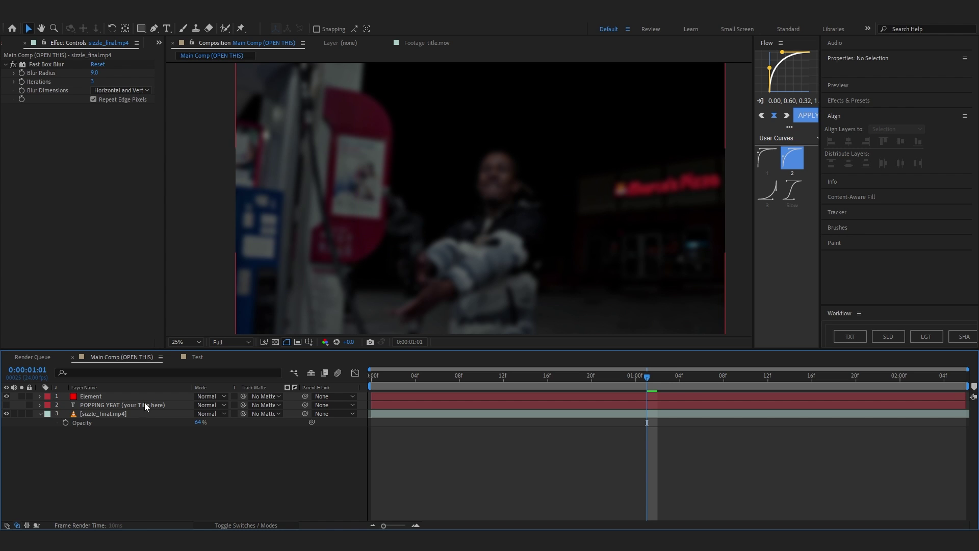
{"action": "left_click", "coordinate": [117, 398]}
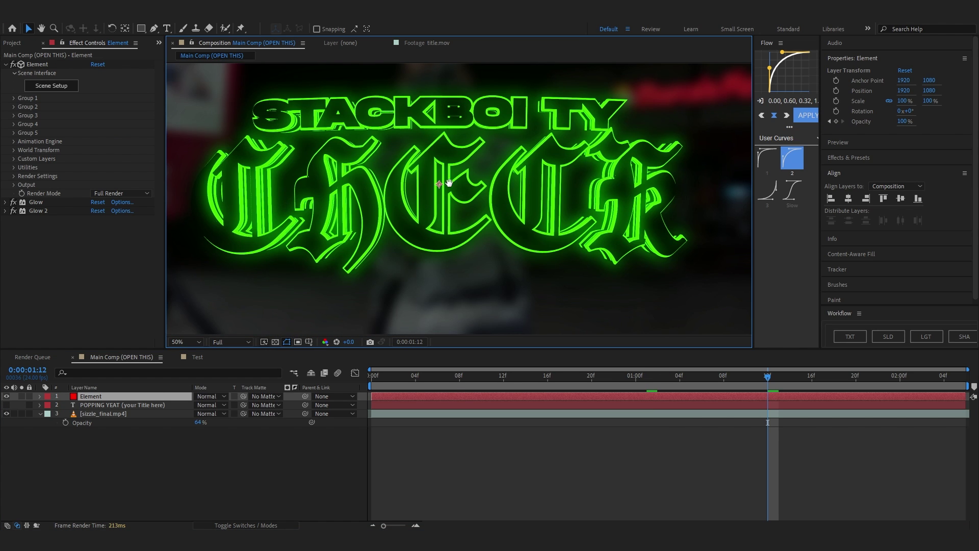
{"action": "left_click_drag", "start_coordinate": [445, 184], "coordinate": [459, 195]}
{"action": "scroll", "coordinate": [459, 195], "scroll_direction": "down", "scroll_amount": 1}
{"action": "scroll", "coordinate": [449, 195], "scroll_direction": "up", "scroll_amount": 4}
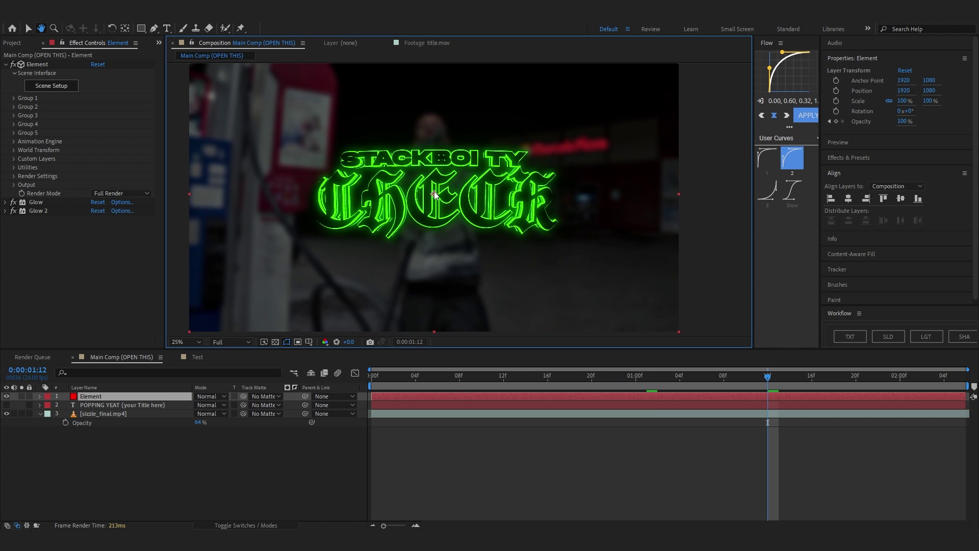
{"action": "scroll", "coordinate": [386, 192], "scroll_direction": "down", "scroll_amount": 4}
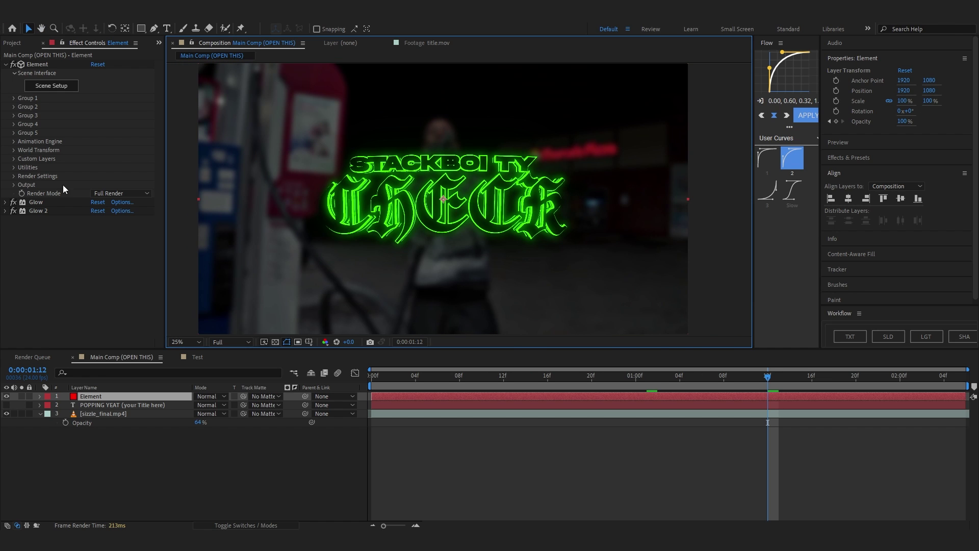
- Set Layer 1 of the Element effect's custom texture maps to sizzle_final.mp4
{"action": "left_click", "coordinate": [12, 158]}
{"action": "scroll", "coordinate": [19, 189], "scroll_direction": "down", "scroll_amount": 5}
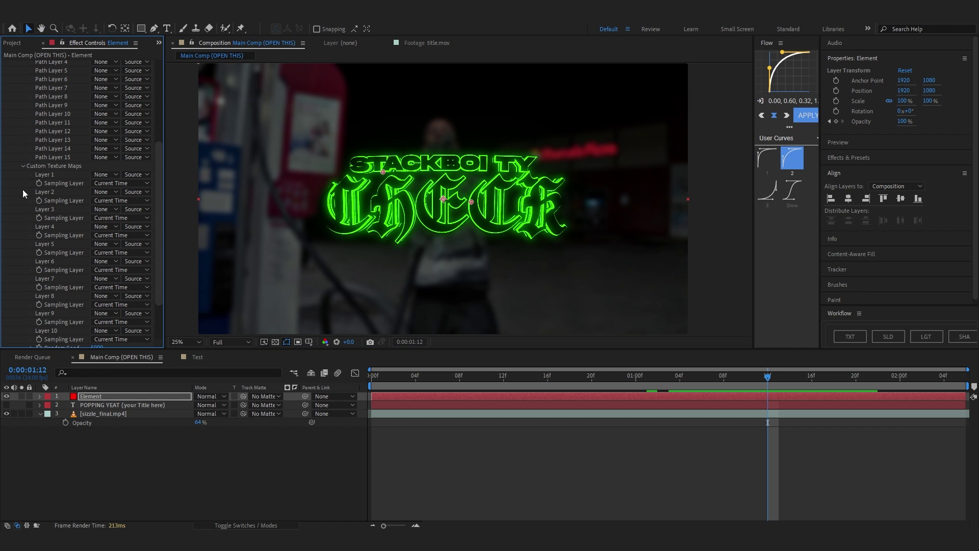
{"action": "left_click", "coordinate": [97, 175]}
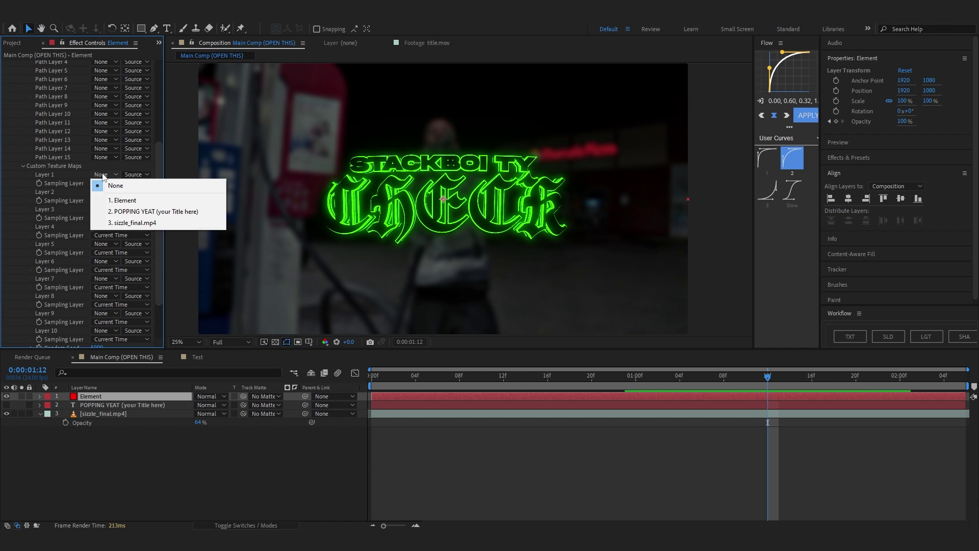
{"action": "left_click", "coordinate": [102, 223]}
{"action": "scroll", "coordinate": [420, 230], "scroll_direction": "up", "scroll_amount": 2}
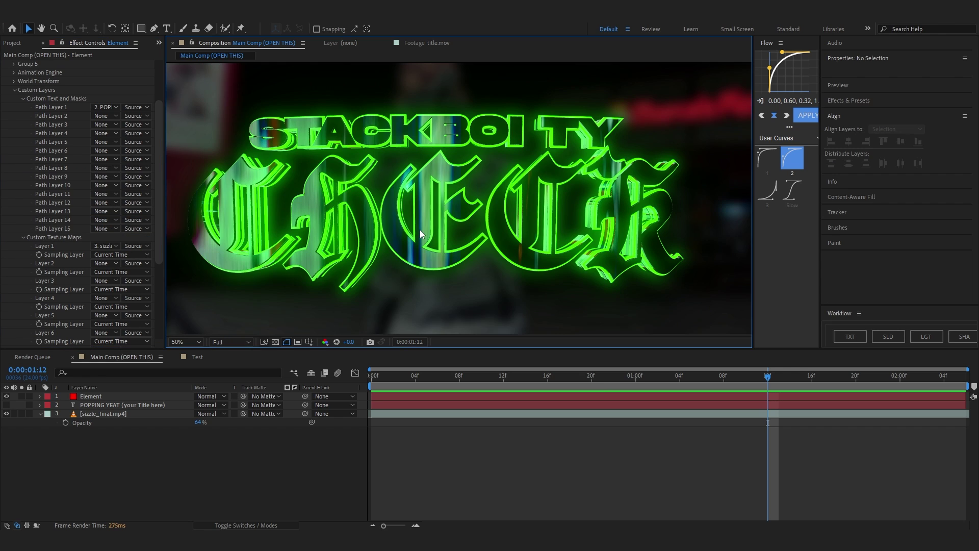
- Remove the Glow and Glow 2 effects from the Element layer
{"action": "mouse_move", "coordinate": [420, 230]}
{"action": "left_mouse_down"}
{"action": "mouse_move", "coordinate": [435, 235]}
{"action": "mouse_move", "coordinate": [407, 230]}
{"action": "left_mouse_up"}
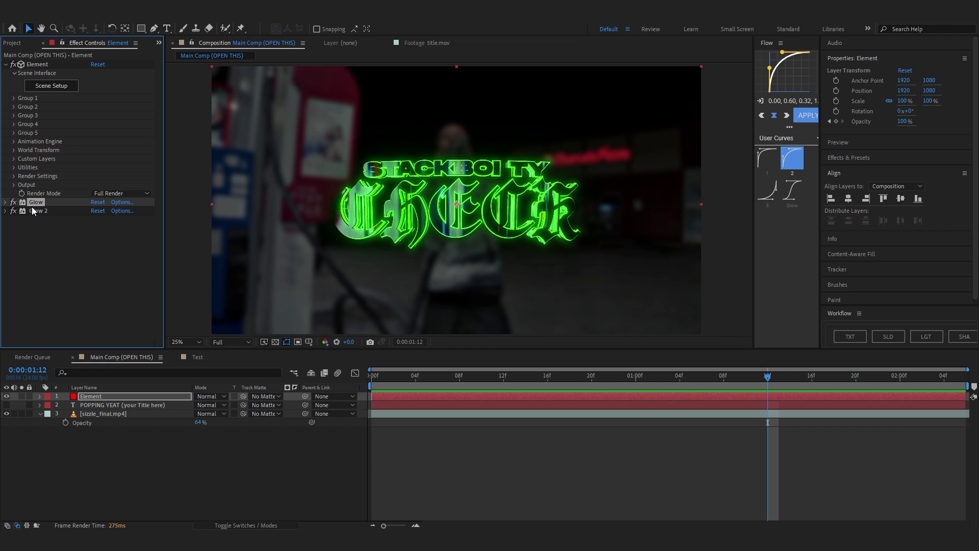
{"action": "left_click", "coordinate": [38, 209], "text": "shift"}
{"action": "key", "text": "Delete"}
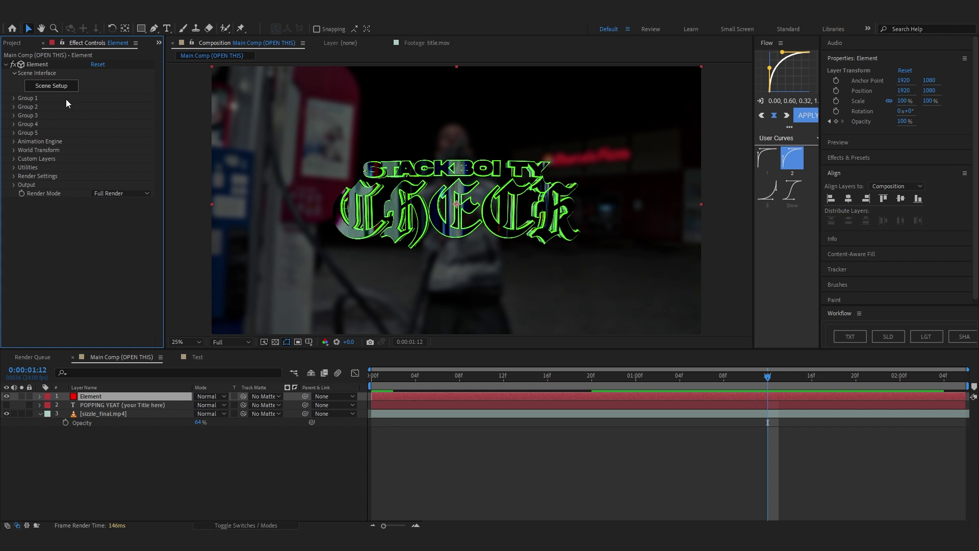
- Open Element's scene setup and reduce the second extrusion model's first Green_Light bevel extrude to about 0.41
{"action": "left_click", "coordinate": [60, 87]}
{"action": "left_click_drag", "start_coordinate": [440, 118], "coordinate": [608, 243]}
{"action": "scroll", "coordinate": [326, 144], "scroll_direction": "up", "scroll_amount": 3}
{"action": "left_click", "coordinate": [555, 203]}
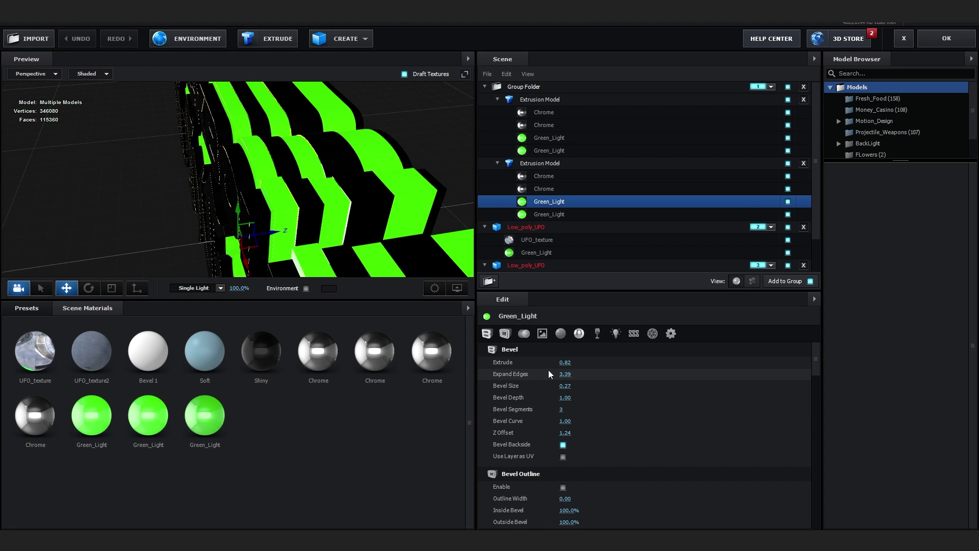
{"action": "left_click_drag", "start_coordinate": [548, 364], "coordinate": [524, 371]}
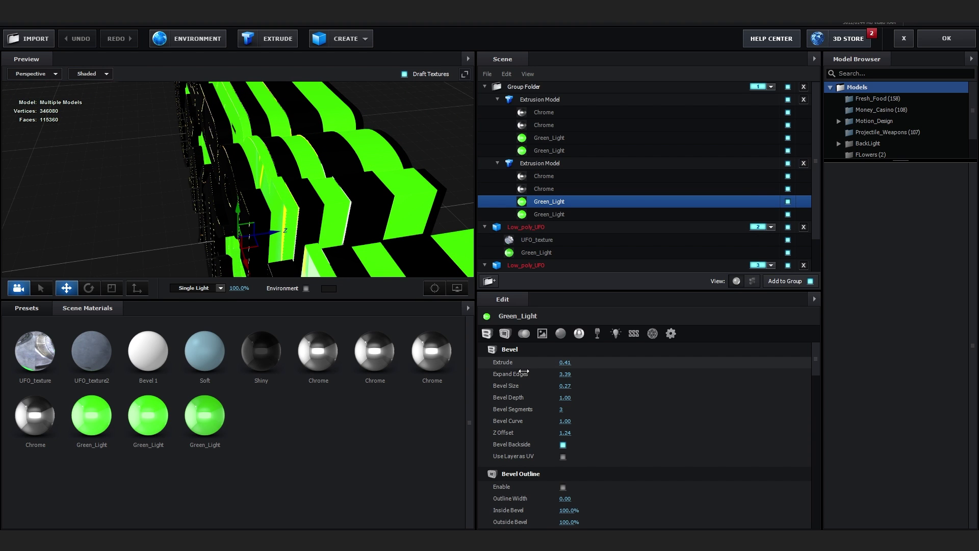
- Set the second extrusion model's second Chrome bevel to extrude 1.05 and Z offset 1.43
{"action": "left_click", "coordinate": [788, 189]}
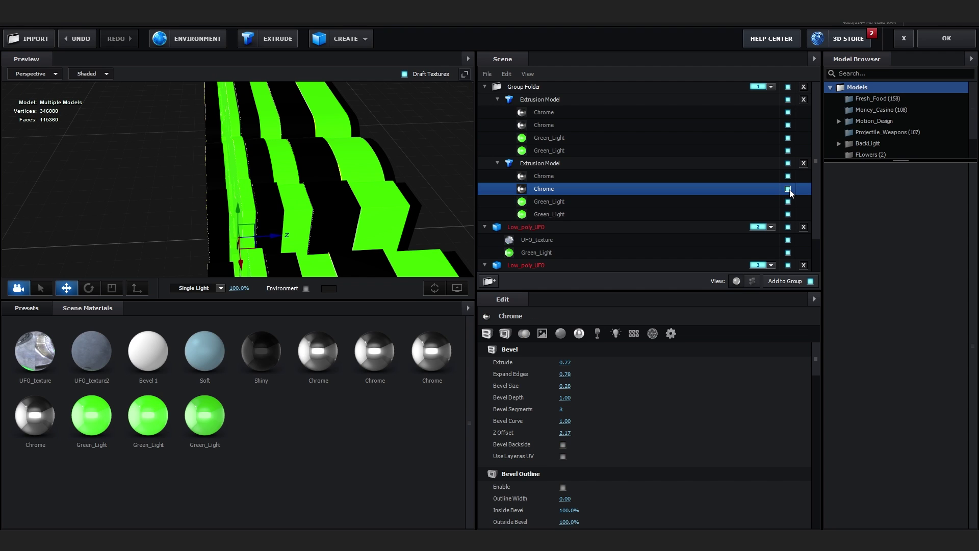
{"action": "left_click_drag", "start_coordinate": [566, 363], "coordinate": [576, 363]}
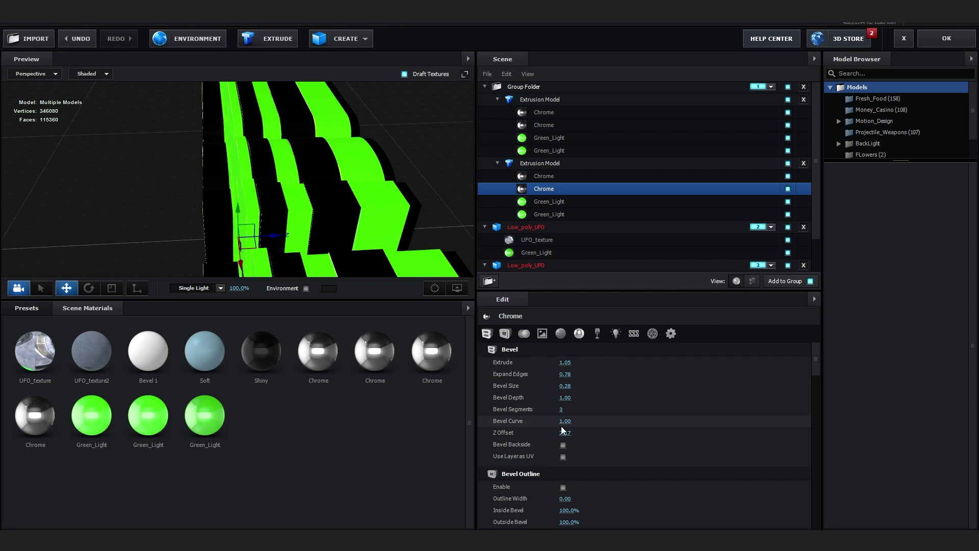
{"action": "left_click_drag", "start_coordinate": [563, 433], "coordinate": [521, 427]}
- Disable the second extrusion model's last Green_Light bevel and set its first Chrome bevel to extrude 2.50 and Z offset -1.36
{"action": "left_click", "coordinate": [788, 214]}
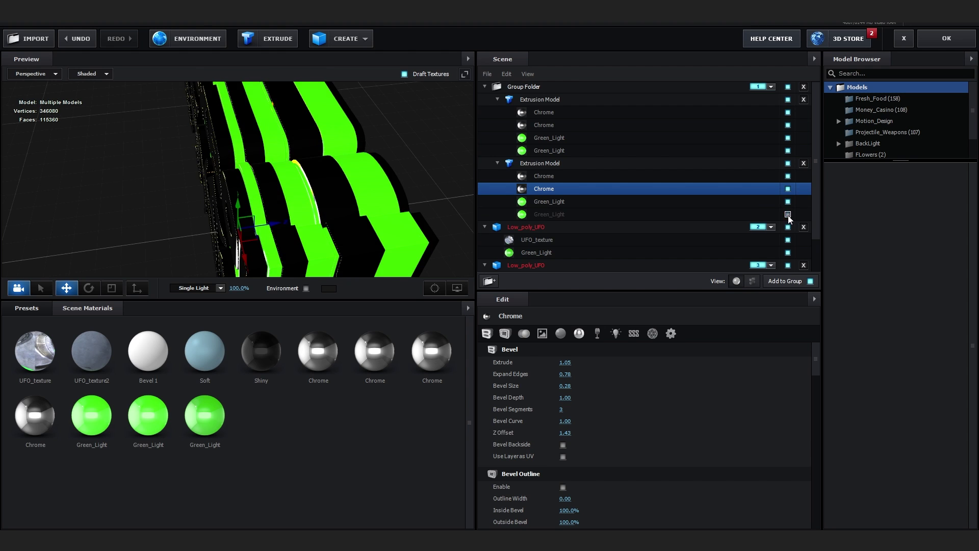
{"action": "left_click_drag", "start_coordinate": [347, 146], "coordinate": [332, 144]}
{"action": "left_click", "coordinate": [571, 176]}
{"action": "left_click_drag", "start_coordinate": [565, 363], "coordinate": [619, 350]}
{"action": "left_click_drag", "start_coordinate": [565, 434], "coordinate": [602, 433]}
{"action": "left_click_drag", "start_coordinate": [564, 363], "coordinate": [590, 368]}
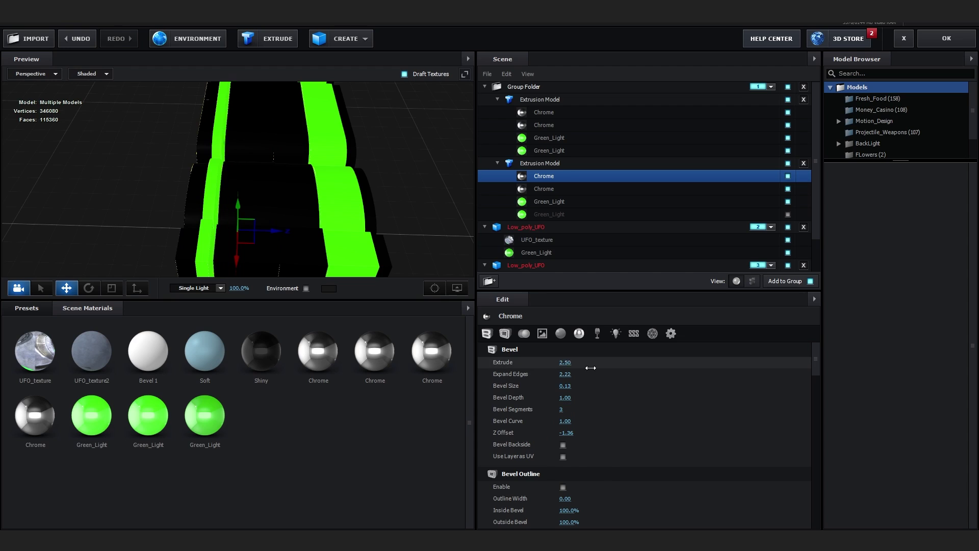
- Apply the aurichalcum material from the Elite Shaders presets to the second extrusion model's second Chrome bevel
{"action": "left_click_drag", "start_coordinate": [347, 138], "coordinate": [396, 139]}
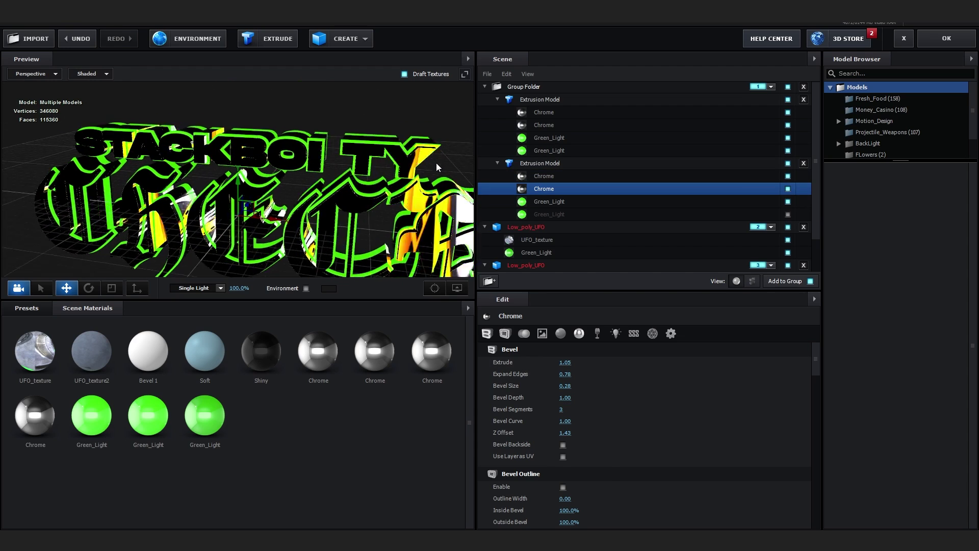
{"action": "left_click", "coordinate": [25, 307]}
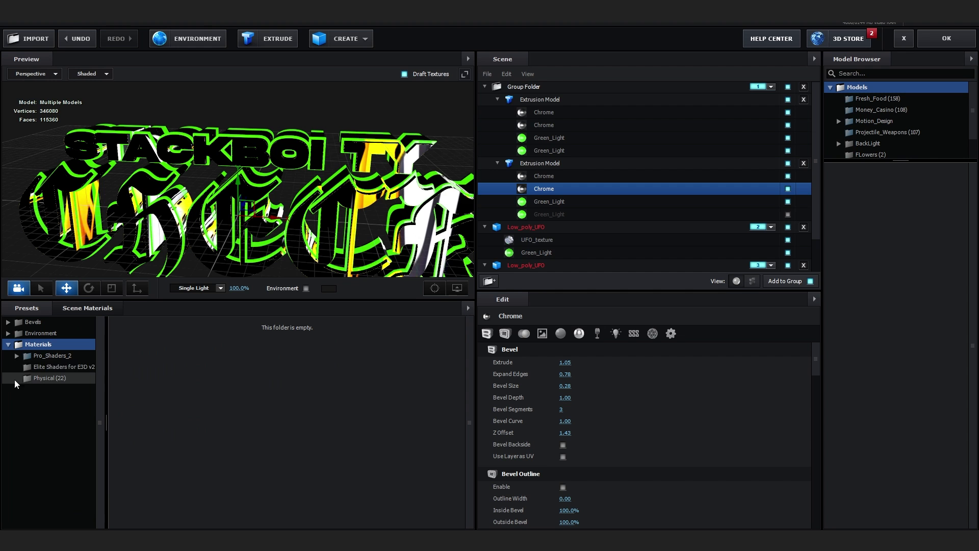
{"action": "left_click", "coordinate": [32, 366]}
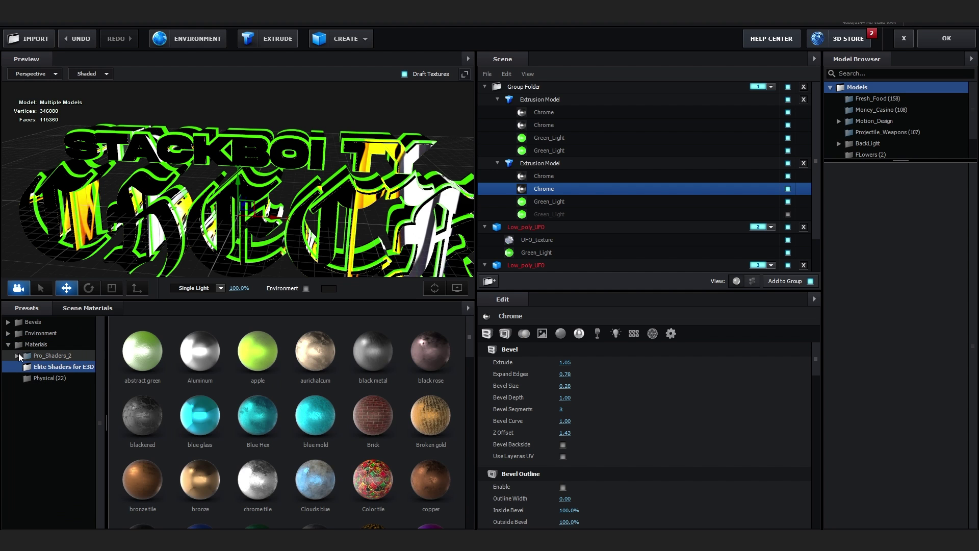
{"action": "left_click_drag", "start_coordinate": [311, 367], "coordinate": [541, 186]}
{"action": "scroll", "coordinate": [442, 186], "scroll_direction": "up", "scroll_amount": 5}
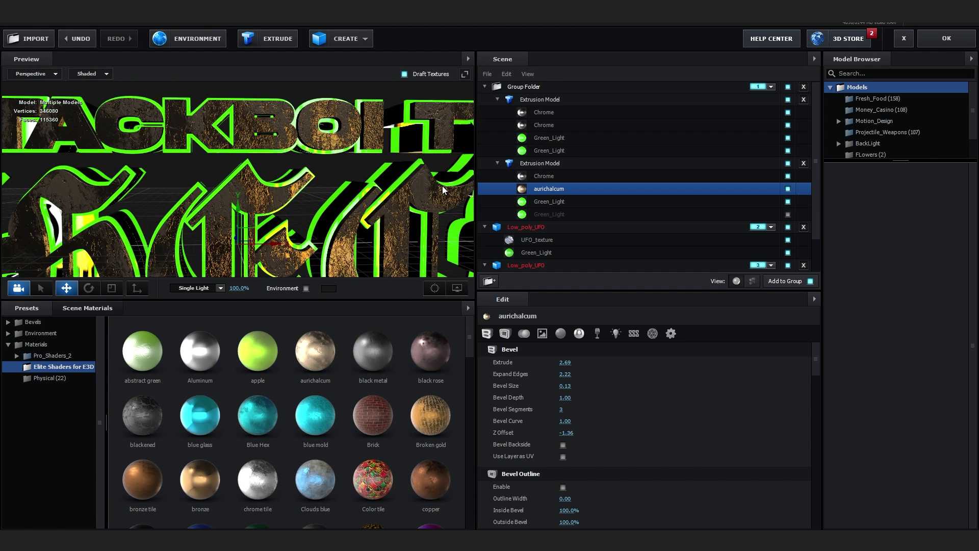
{"action": "left_click_drag", "start_coordinate": [442, 186], "coordinate": [407, 168]}
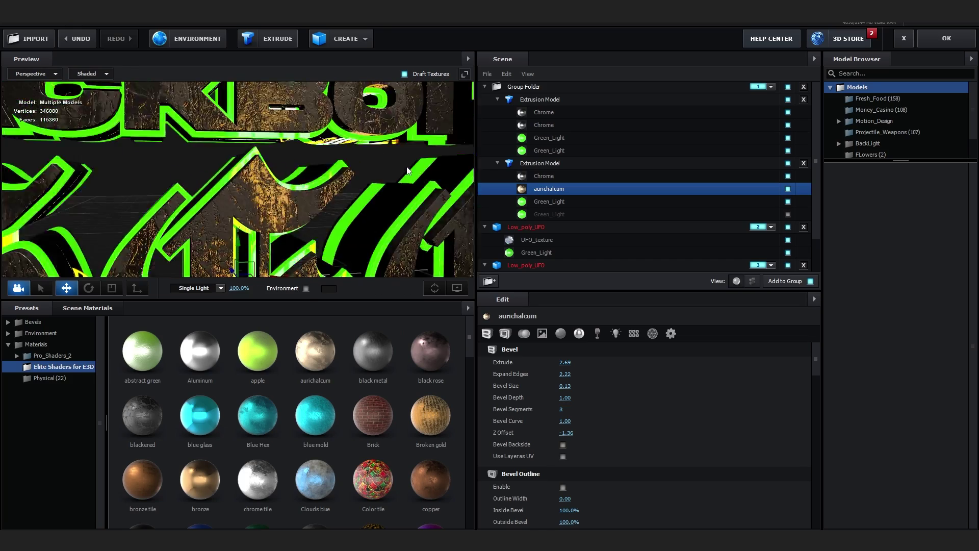
- Reduce the aurichalcum material's glossiness texture to 4% and its normal bump texture to 20%
{"action": "scroll", "coordinate": [647, 439], "scroll_direction": "down", "scroll_amount": 5}
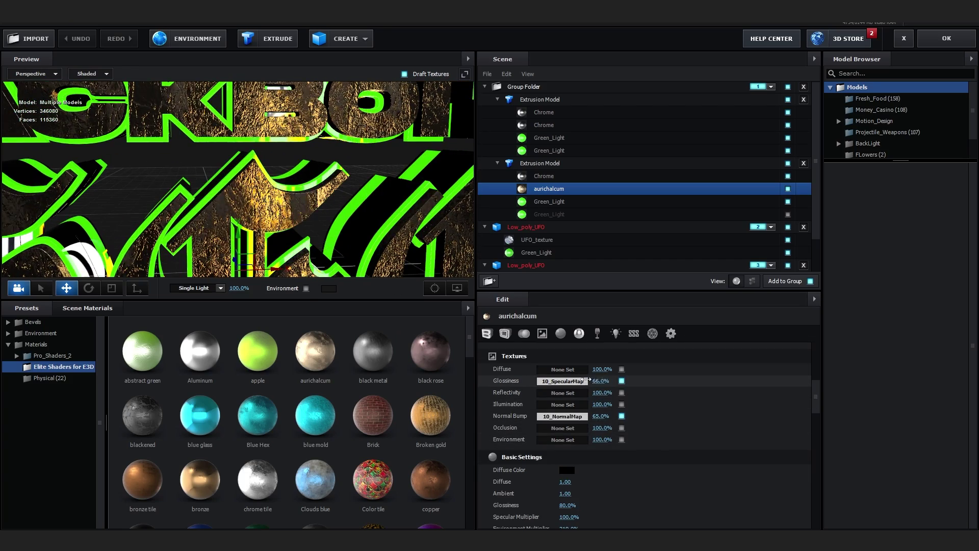
{"action": "left_click_drag", "start_coordinate": [602, 377], "coordinate": [376, 181]}
{"action": "scroll", "coordinate": [376, 181], "scroll_direction": "up", "scroll_amount": 5}
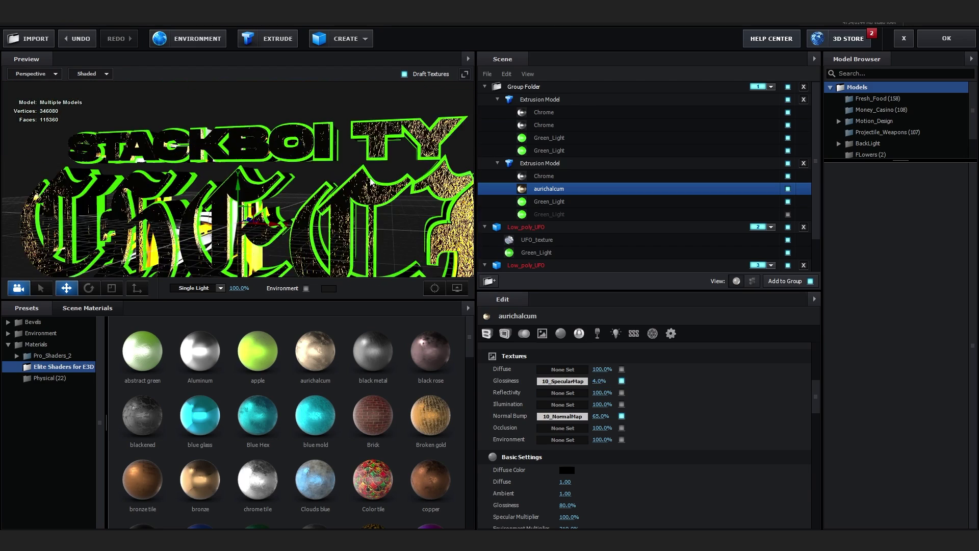
{"action": "left_click_drag", "start_coordinate": [601, 417], "coordinate": [578, 419]}
{"action": "scroll", "coordinate": [425, 219], "scroll_direction": "down", "scroll_amount": 4}
{"action": "scroll", "coordinate": [425, 219], "scroll_direction": "down", "scroll_amount": 3}
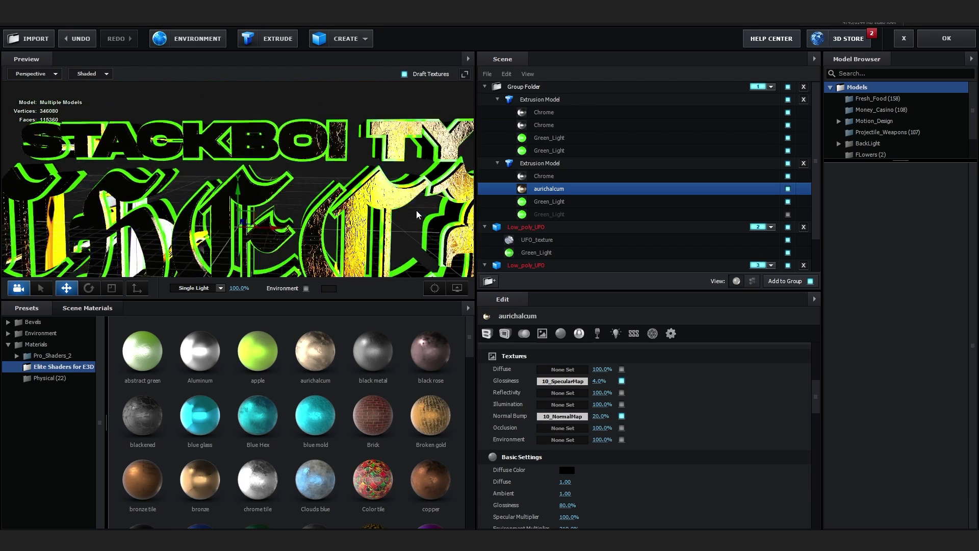
- Change the illumination colour of the second extrusion model's active Green_Light bevel to blue
{"action": "left_click", "coordinate": [482, 202]}
{"action": "left_click_drag", "start_coordinate": [366, 232], "coordinate": [306, 235]}
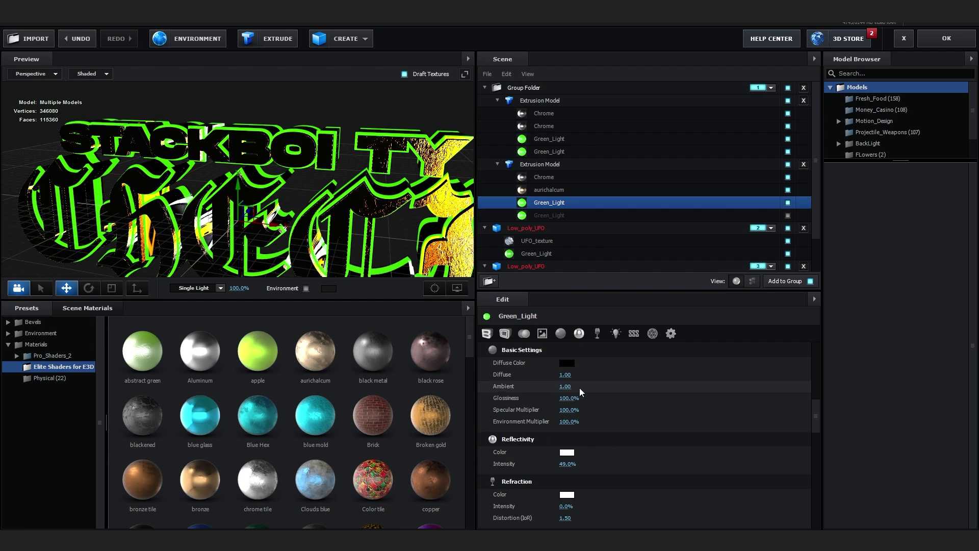
{"action": "scroll", "coordinate": [580, 388], "scroll_direction": "down", "scroll_amount": 3}
{"action": "left_click", "coordinate": [566, 371]}
{"action": "left_click", "coordinate": [619, 377]}
{"action": "left_click_drag", "start_coordinate": [620, 377], "coordinate": [620, 374]}
{"action": "left_click", "coordinate": [646, 443]}
- Change the illumination colour of the first extrusion model's last Green_Light bevel to blue and raise its intensity to 1275%
{"action": "left_click_drag", "start_coordinate": [357, 219], "coordinate": [179, 246]}
{"action": "left_click", "coordinate": [539, 151]}
{"action": "left_click", "coordinate": [567, 370]}
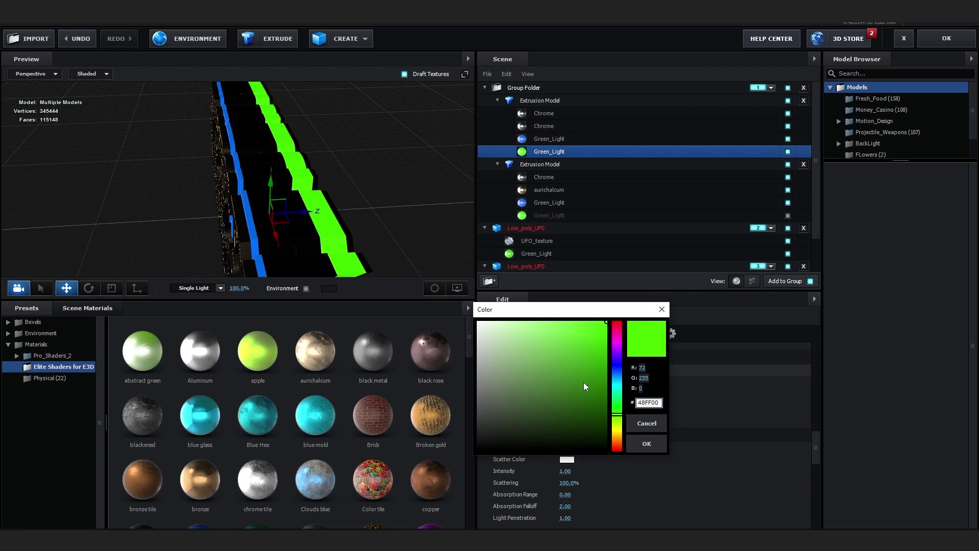
{"action": "left_click_drag", "start_coordinate": [620, 387], "coordinate": [621, 374]}
{"action": "left_click", "coordinate": [647, 443]}
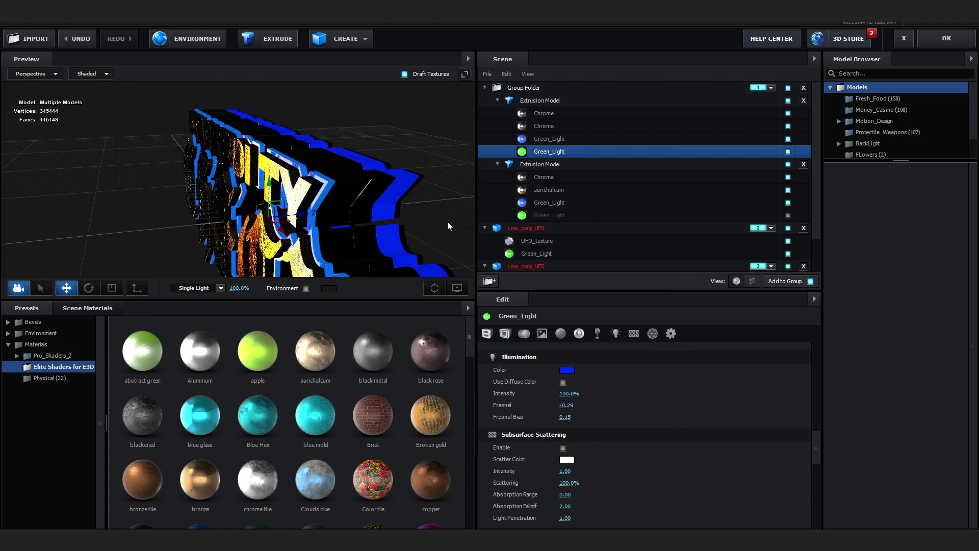
{"action": "left_click", "coordinate": [567, 369]}
{"action": "left_click_drag", "start_coordinate": [617, 380], "coordinate": [627, 386]}
{"action": "left_click", "coordinate": [647, 443]}
- Inspect the recoloured title from several angles and apply the scene setup to the composition
{"action": "left_click_drag", "start_coordinate": [306, 199], "coordinate": [271, 214]}
{"action": "scroll", "coordinate": [265, 204], "scroll_direction": "up", "scroll_amount": 3}
{"action": "left_click_drag", "start_coordinate": [427, 154], "coordinate": [411, 158]}
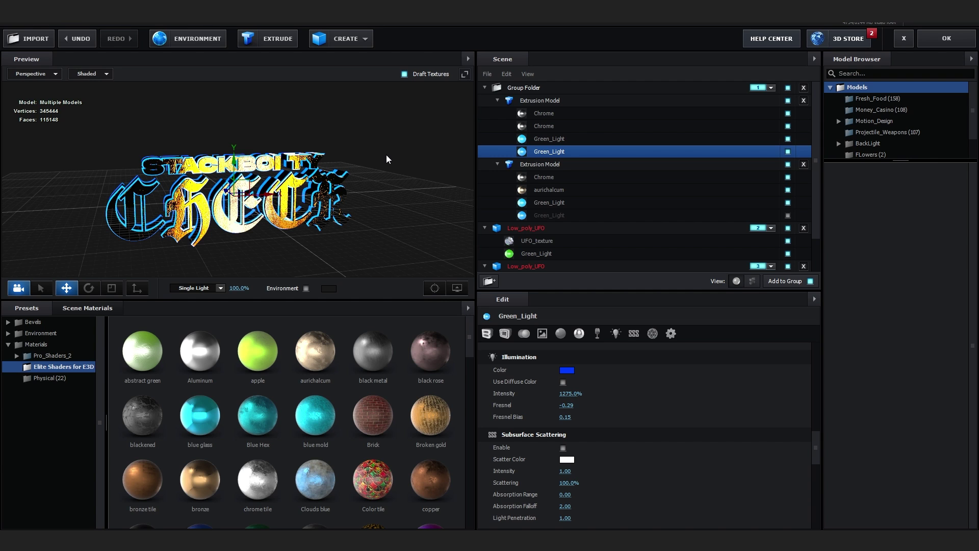
{"action": "left_click_drag", "start_coordinate": [387, 155], "coordinate": [388, 144]}
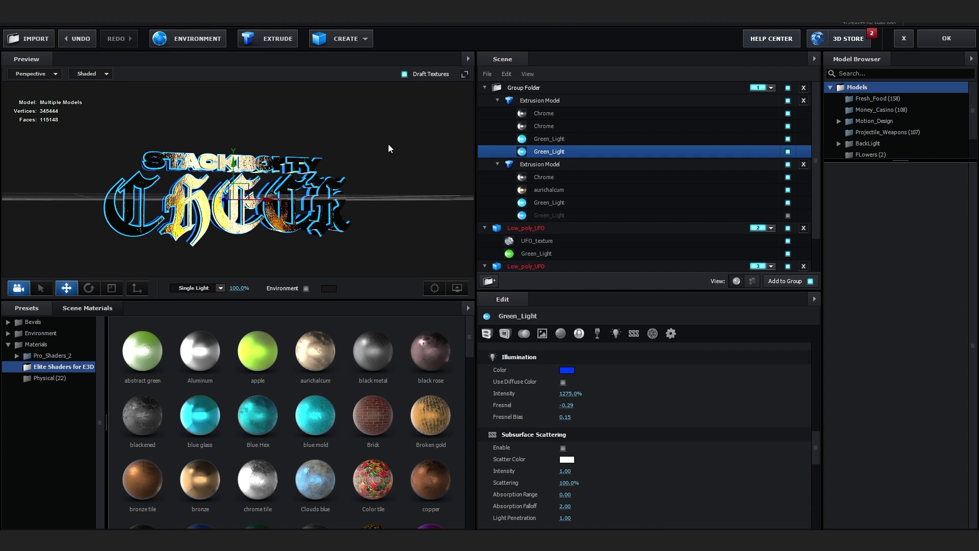
{"action": "left_click_drag", "start_coordinate": [389, 148], "coordinate": [355, 155]}
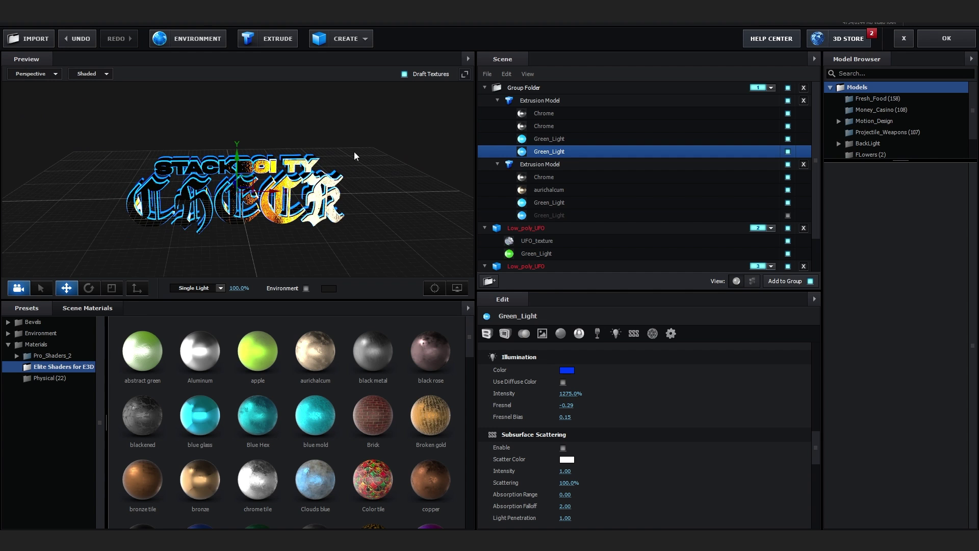
{"action": "left_click", "coordinate": [947, 38]}
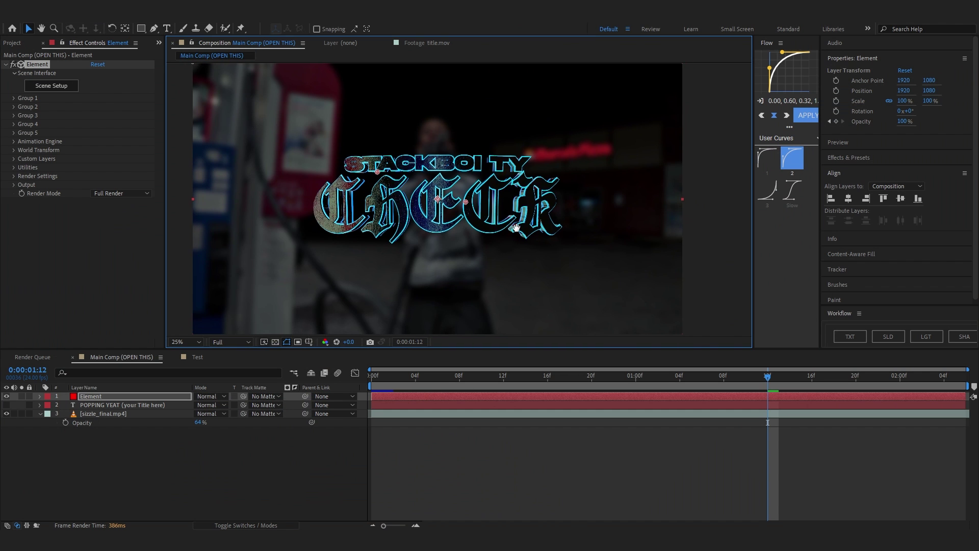
{"action": "left_click_drag", "start_coordinate": [517, 231], "coordinate": [510, 229]}
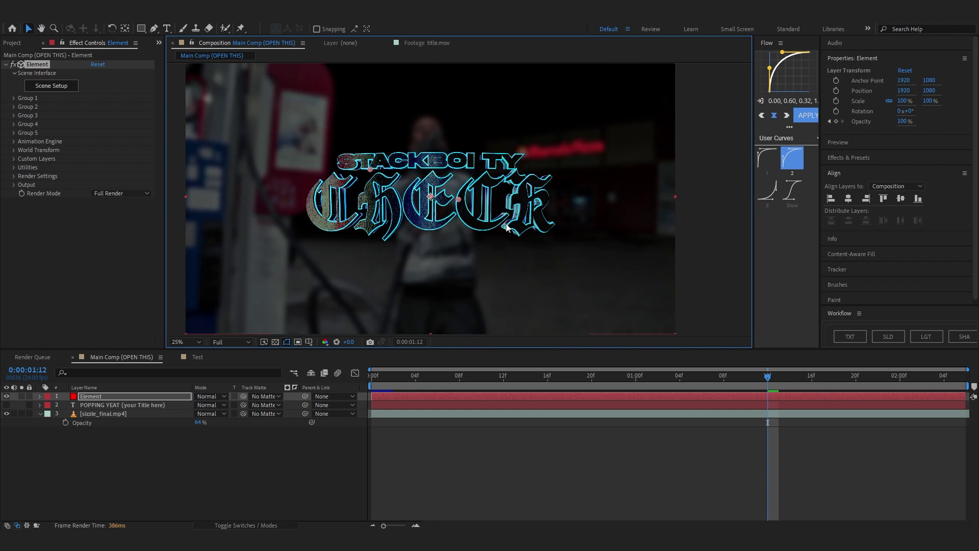
- Add a two-node camera with the 15mm preset to the main composition
{"action": "left_click", "coordinate": [113, 476]}
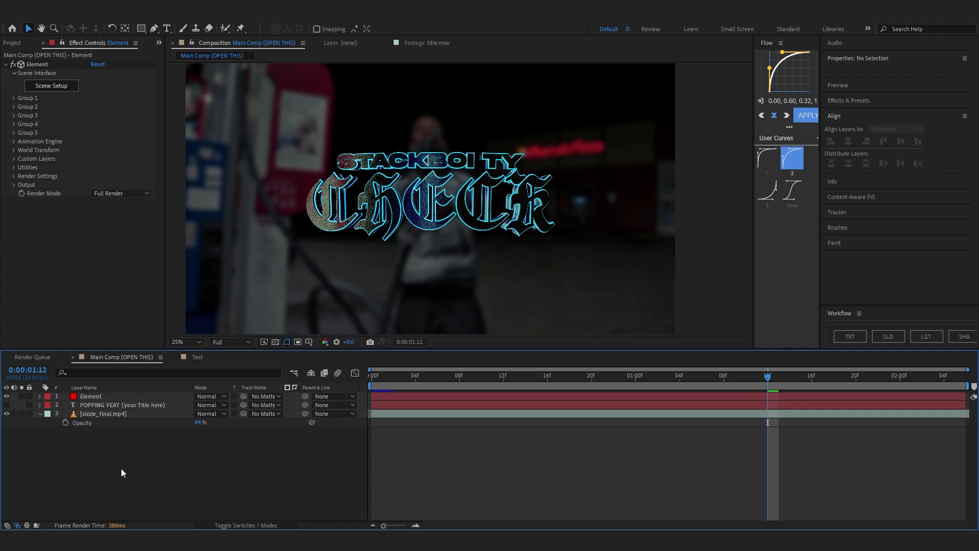
{"action": "right_click", "coordinate": [121, 469]}
{"action": "mouse_move", "coordinate": [204, 346]}
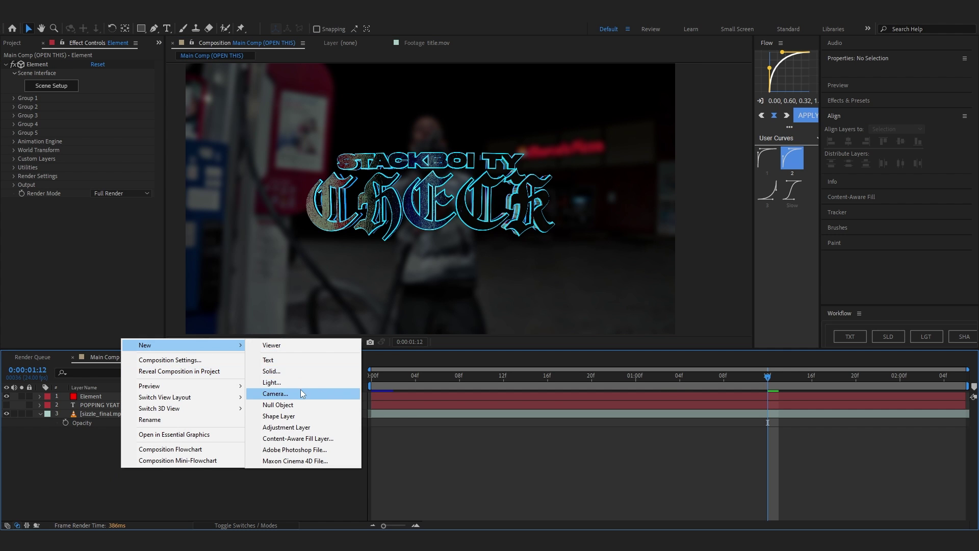
{"action": "left_click", "coordinate": [301, 393]}
{"action": "left_click", "coordinate": [555, 193]}
{"action": "left_click", "coordinate": [549, 212]}
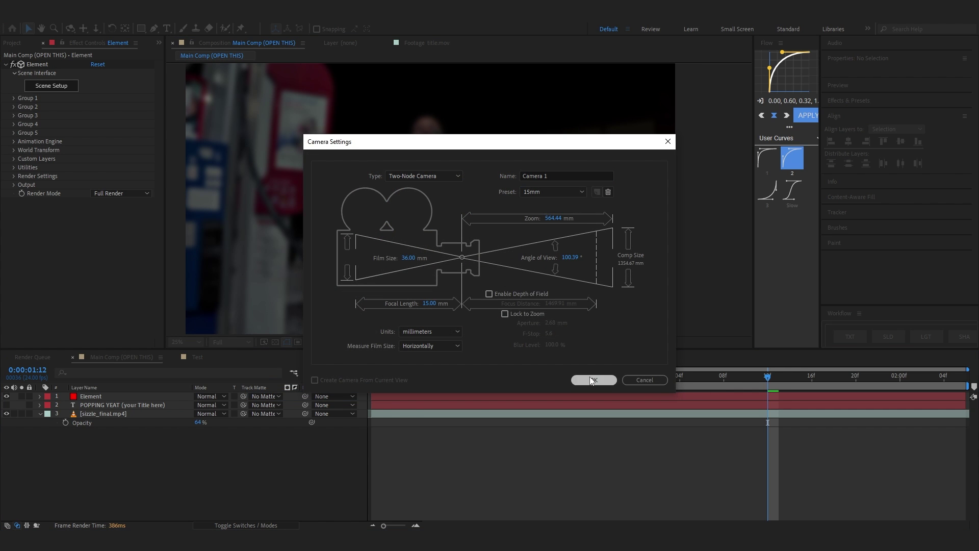
{"action": "left_click", "coordinate": [592, 380]}
- Set the Element layer's group 1 Position Z to -940 using a two-view layout, and return to a single view
{"action": "left_click", "coordinate": [730, 342]}
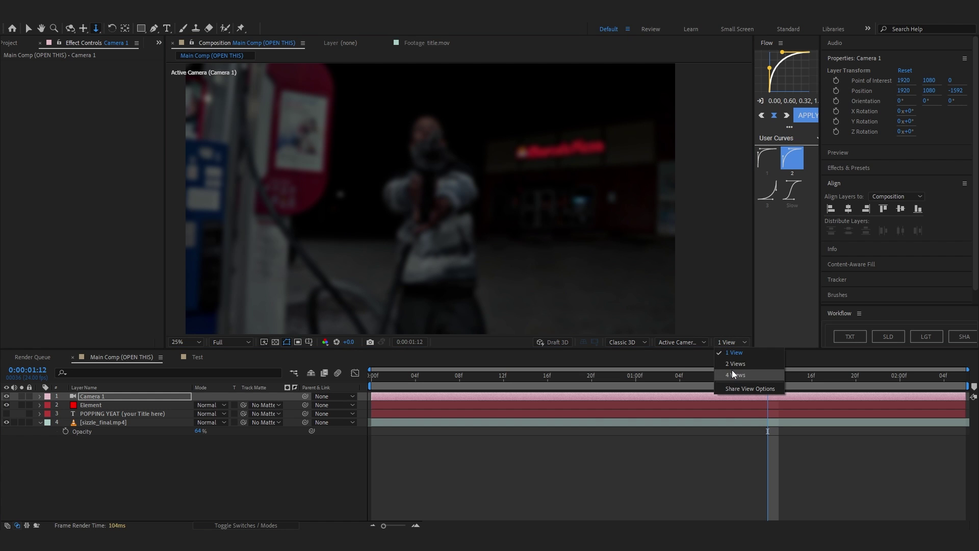
{"action": "left_click", "coordinate": [735, 363]}
{"action": "left_click", "coordinate": [70, 28]}
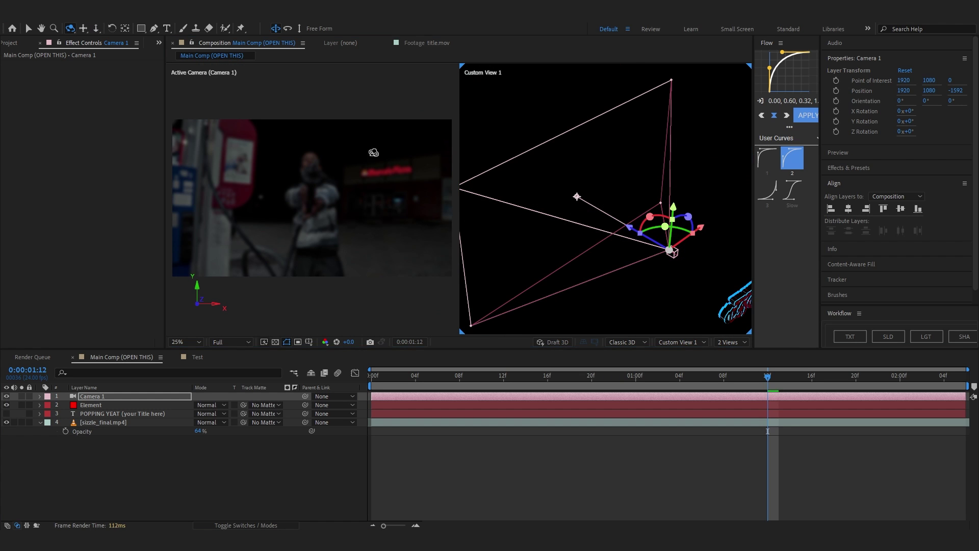
{"action": "left_click_drag", "start_coordinate": [465, 177], "coordinate": [476, 171]}
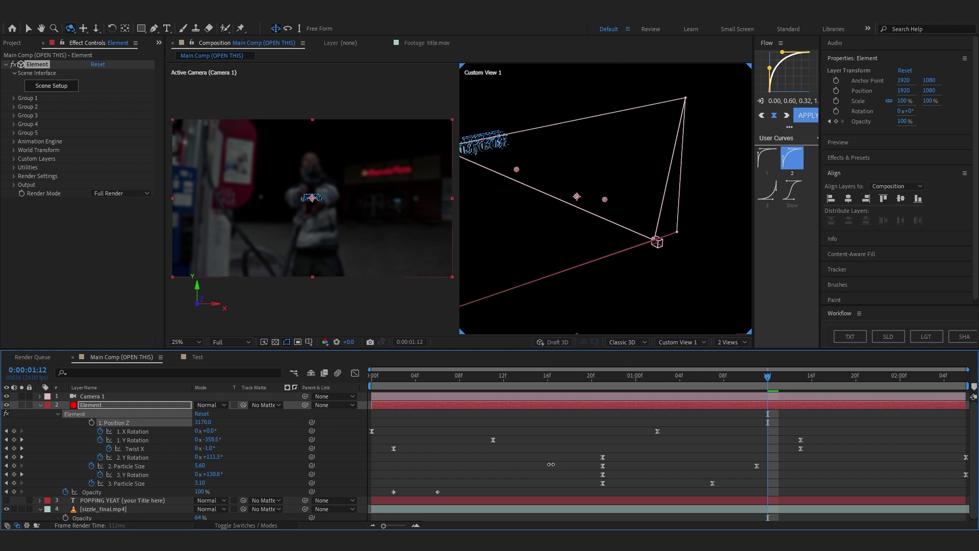
{"action": "left_click_drag", "start_coordinate": [550, 465], "coordinate": [349, 479]}
{"action": "left_click", "coordinate": [731, 341]}
{"action": "left_click", "coordinate": [735, 360]}
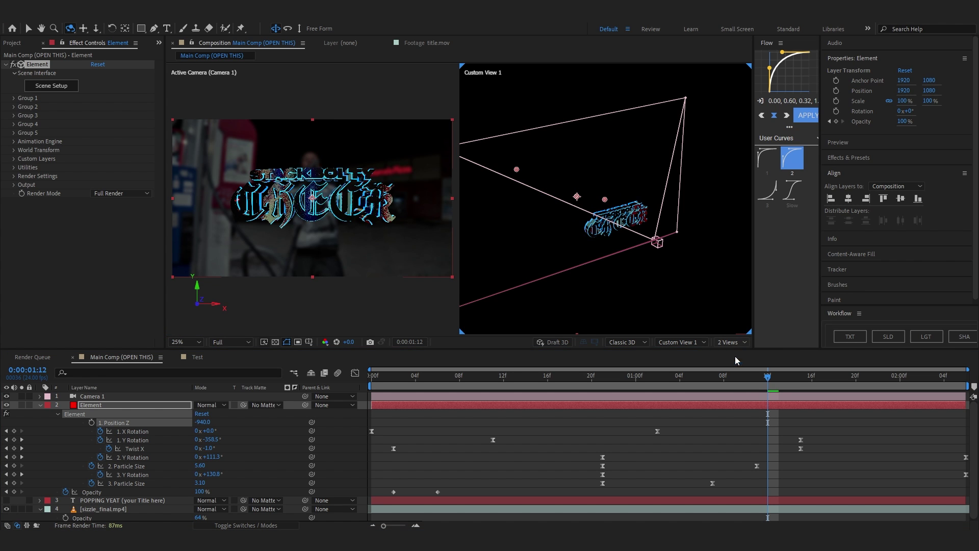
- Reposition the camera around the title so the lettering fills most of the frame
{"action": "key", "text": "3"}
{"action": "left_click_drag", "start_coordinate": [443, 254], "coordinate": [306, 339]}
{"action": "scroll", "coordinate": [407, 185], "scroll_direction": "up", "scroll_amount": 1}
{"action": "scroll", "coordinate": [539, 194], "scroll_direction": "up", "scroll_amount": 1}
{"action": "scroll", "coordinate": [433, 195], "scroll_direction": "down", "scroll_amount": 2}
{"action": "left_click_drag", "start_coordinate": [433, 195], "coordinate": [713, 185]}
{"action": "scroll", "coordinate": [204, 188], "scroll_direction": "up", "scroll_amount": 2}
{"action": "scroll", "coordinate": [497, 186], "scroll_direction": "down", "scroll_amount": 2}
{"action": "scroll", "coordinate": [381, 168], "scroll_direction": "up", "scroll_amount": 1}
{"action": "left_click_drag", "start_coordinate": [382, 168], "coordinate": [350, 203]}
{"action": "scroll", "coordinate": [350, 201], "scroll_direction": "down", "scroll_amount": 1}
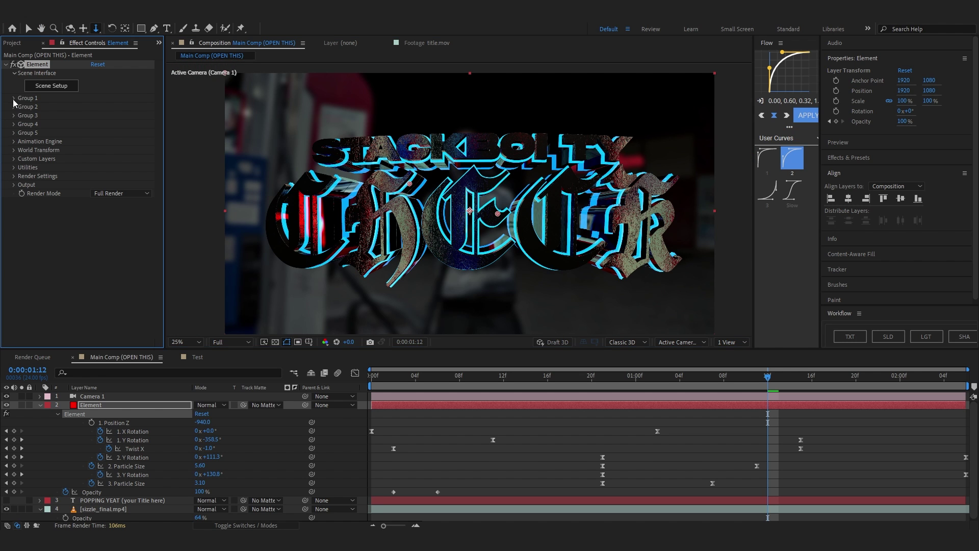
- Play the title animation from the first frame to review its motion with the new camera
{"action": "key", "text": "Home"}
{"action": "key", "text": "space"}
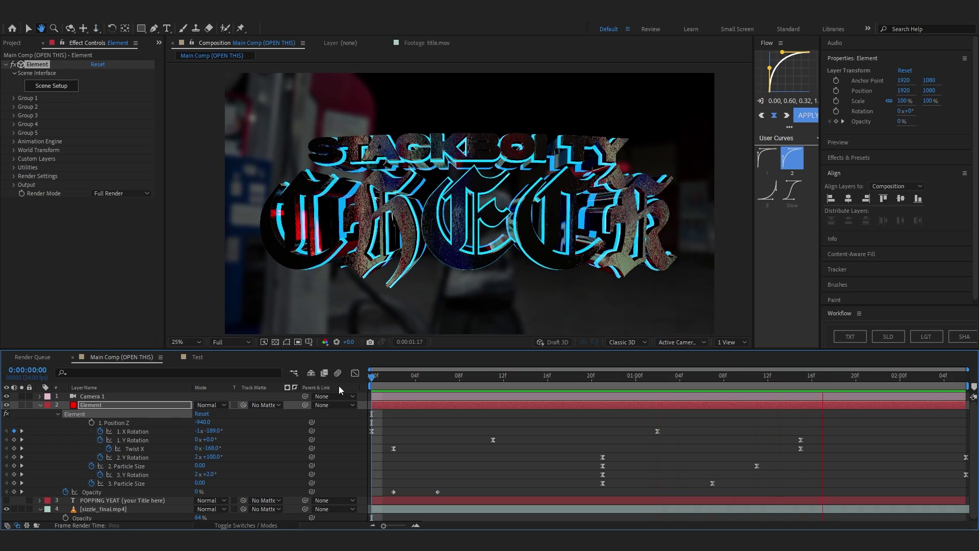
{"action": "key", "text": "space"}
{"action": "key", "text": "space"}
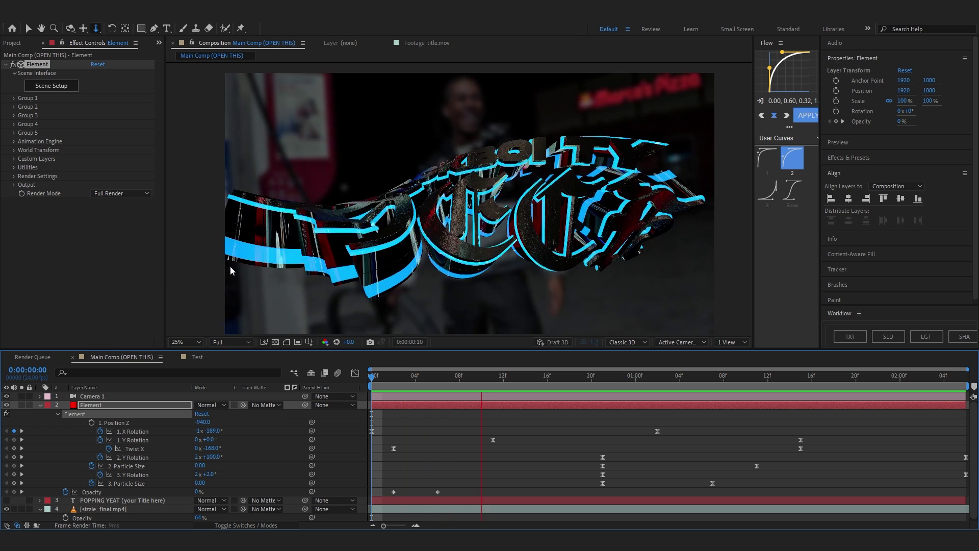
{"action": "key", "text": "space"}
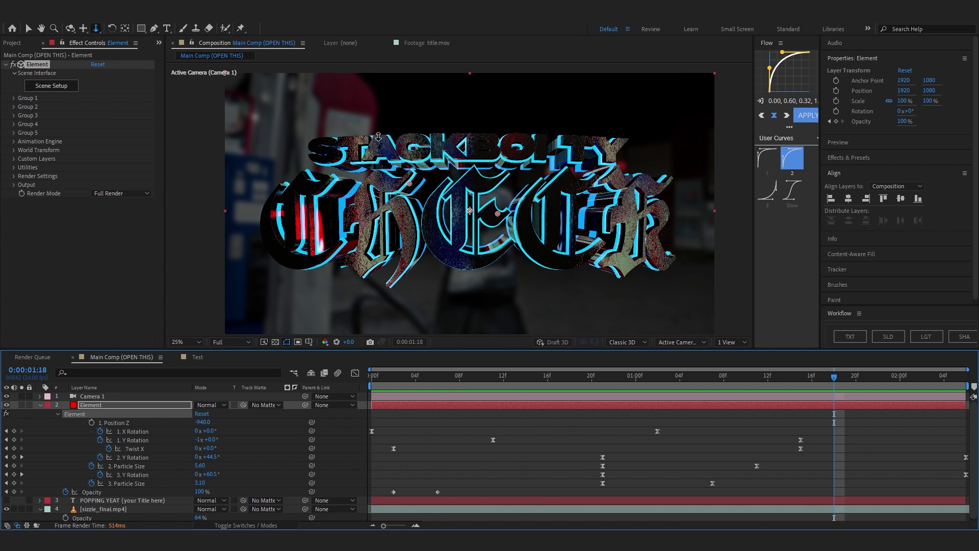
- Apply Optical Glow to the Element layer with amount 7, size 170 and highlights only 64%
{"action": "key", "text": "ctrl+space"}
{"action": "type", "text": "op"}
{"action": "key", "text": "Return"}
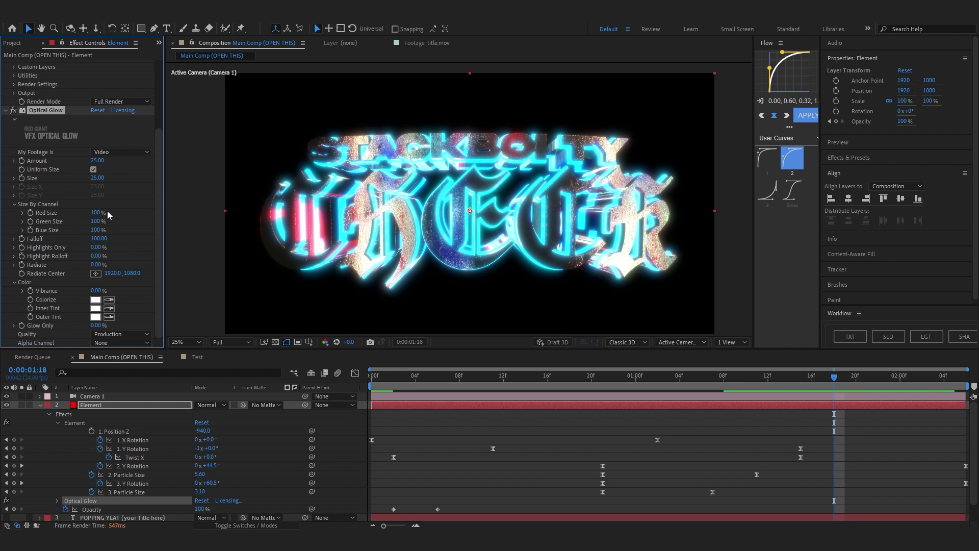
{"action": "left_click_drag", "start_coordinate": [97, 178], "coordinate": [153, 186]}
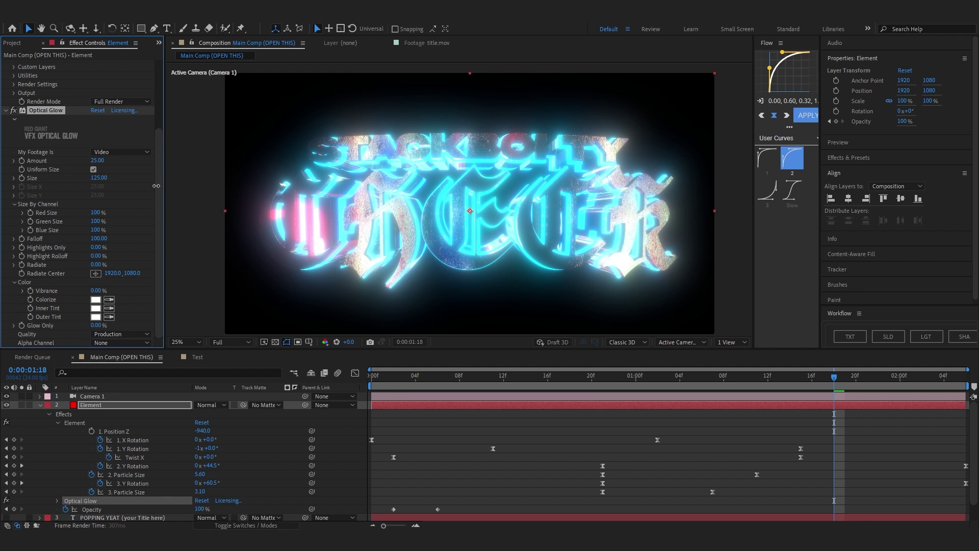
{"action": "left_click_drag", "start_coordinate": [97, 162], "coordinate": [85, 160]}
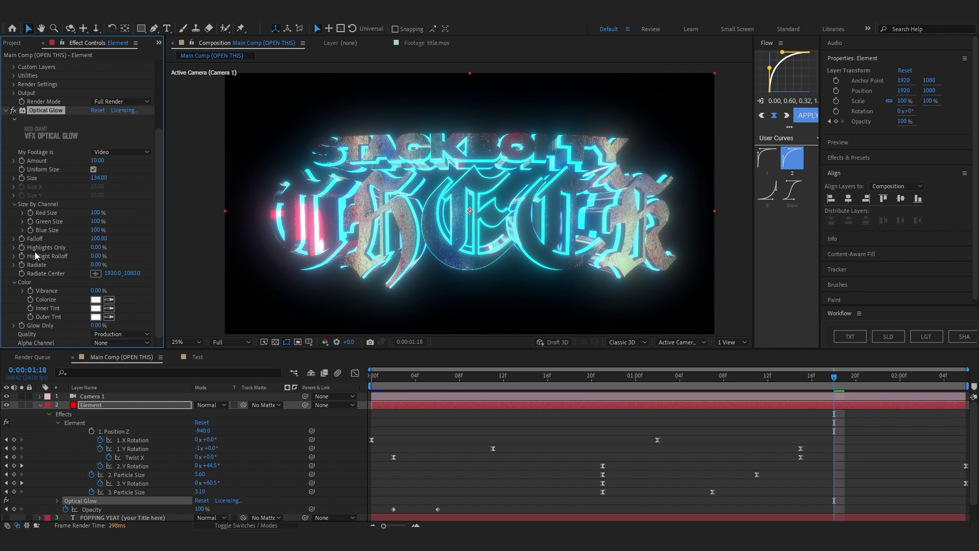
{"action": "left_click_drag", "start_coordinate": [91, 248], "coordinate": [127, 247]}
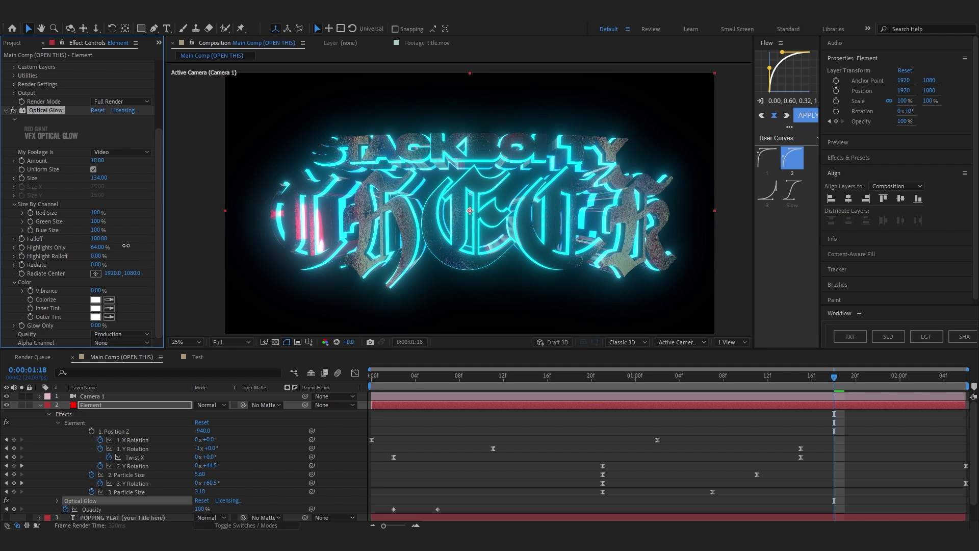
{"action": "mouse_move", "coordinate": [93, 177]}
{"action": "left_mouse_down"}
{"action": "mouse_move", "coordinate": [116, 174]}
{"action": "mouse_move", "coordinate": [94, 159]}
{"action": "mouse_move", "coordinate": [96, 177]}
{"action": "left_mouse_up"}
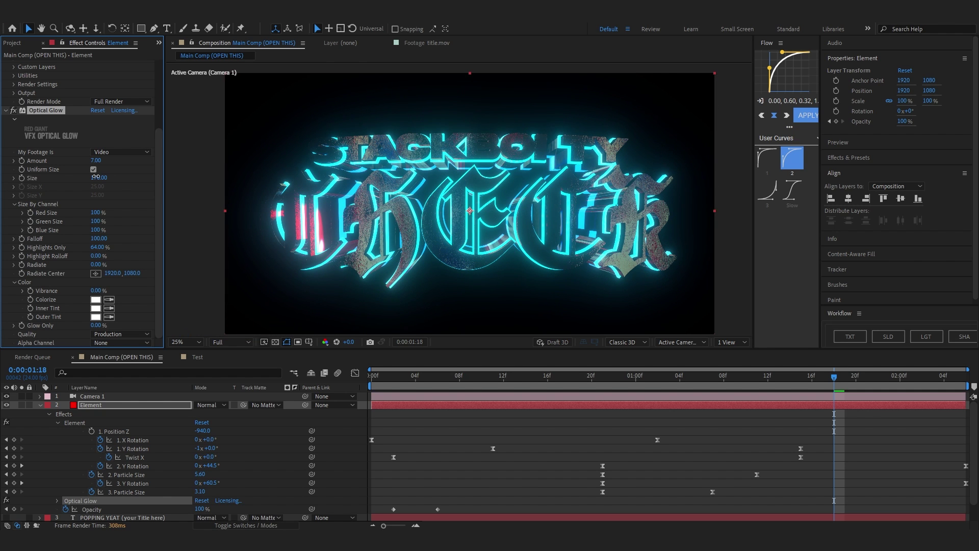
- Add a spot light with the blue colour 006CFF to the composition
{"action": "right_click", "coordinate": [583, 453]}
{"action": "mouse_move", "coordinate": [676, 336]}
{"action": "left_click", "coordinate": [753, 374]}
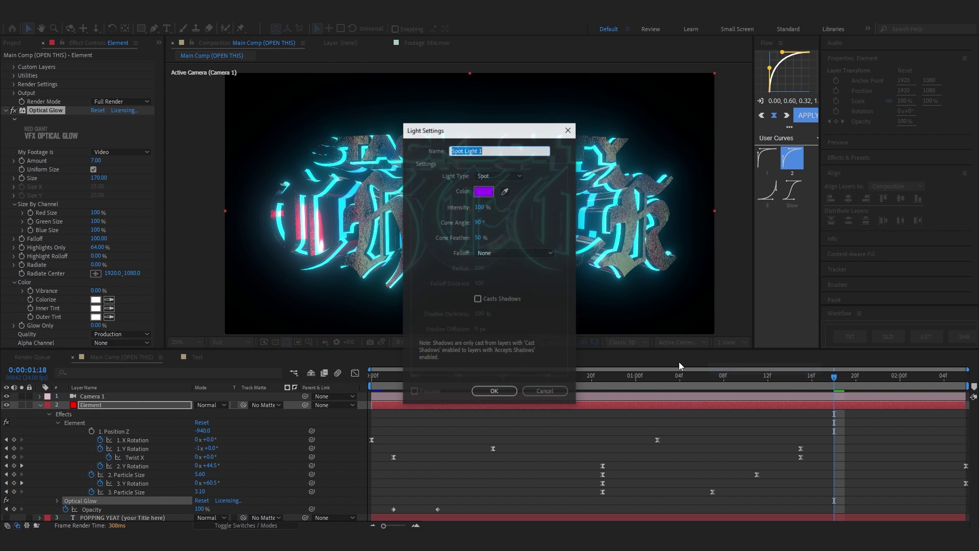
{"action": "left_click", "coordinate": [483, 191]}
{"action": "left_click", "coordinate": [815, 284]}
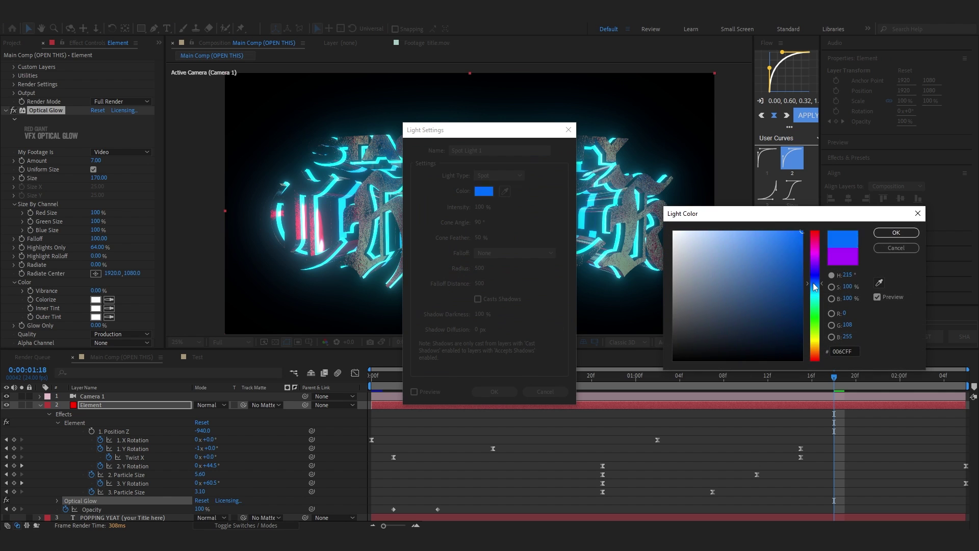
{"action": "key", "text": "Return"}
{"action": "left_click", "coordinate": [492, 392]}
{"action": "scroll", "coordinate": [561, 276], "scroll_direction": "down", "scroll_amount": 1}
{"action": "scroll", "coordinate": [561, 275], "scroll_direction": "up", "scroll_amount": 1}
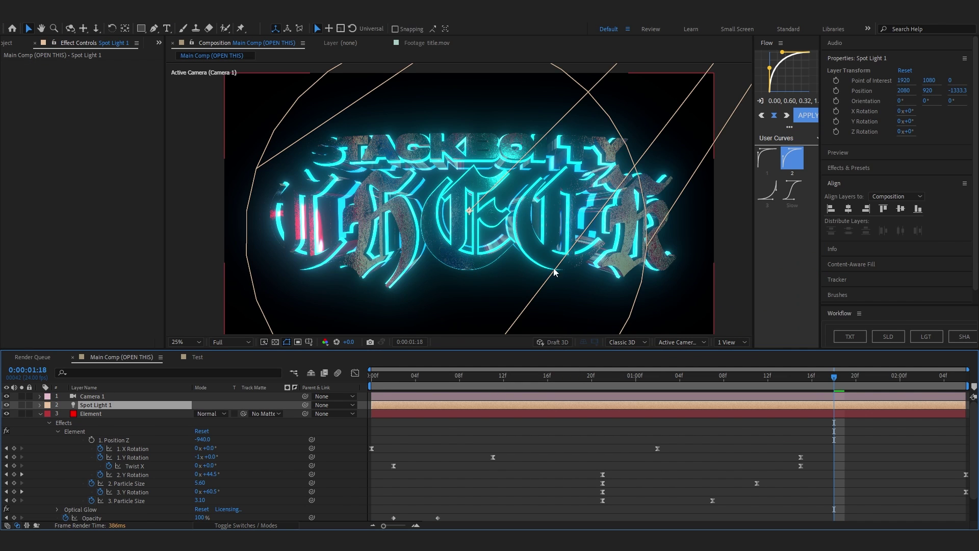
- Make the blue spot light a parallel light with 1276% intensity and position it in front of the CHECK lettering
{"action": "left_click_drag", "start_coordinate": [541, 149], "coordinate": [515, 196]}
{"action": "scroll", "coordinate": [515, 199], "scroll_direction": "up", "scroll_amount": 2}
{"action": "scroll", "coordinate": [426, 188], "scroll_direction": "down", "scroll_amount": 1}
{"action": "left_click", "coordinate": [732, 342]}
{"action": "left_click", "coordinate": [729, 365]}
{"action": "scroll", "coordinate": [571, 182], "scroll_direction": "down", "scroll_amount": 1}
{"action": "scroll", "coordinate": [571, 182], "scroll_direction": "up", "scroll_amount": 1}
{"action": "left_click_drag", "start_coordinate": [574, 182], "coordinate": [541, 186]}
{"action": "key", "text": "v"}
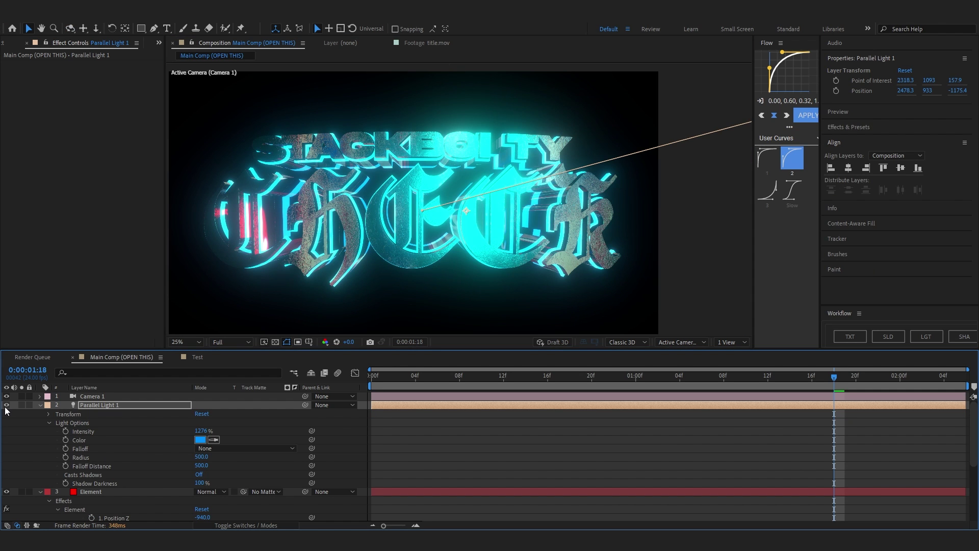
- Compare the title with the parallel light off and on, and lower the light's intensity
{"action": "left_click", "coordinate": [7, 405]}
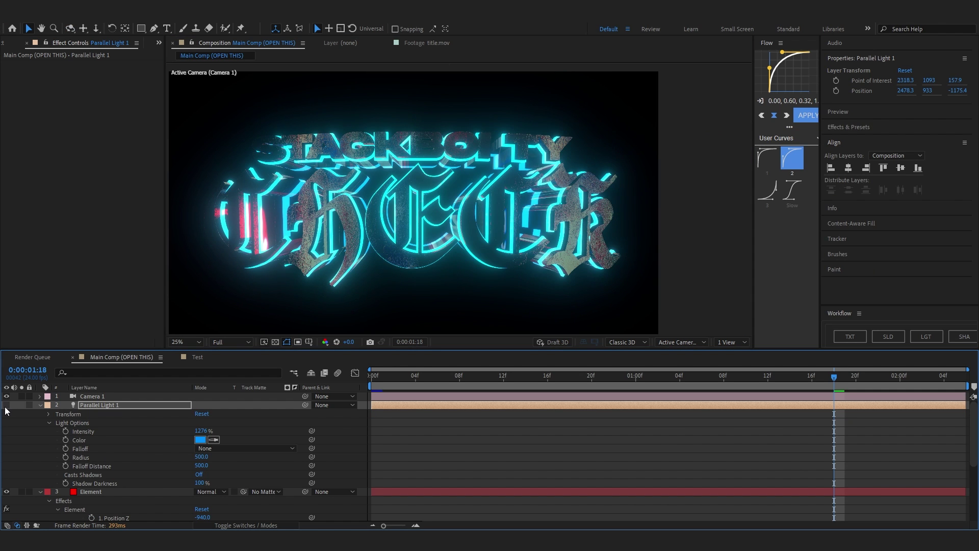
{"action": "left_click", "coordinate": [5, 406]}
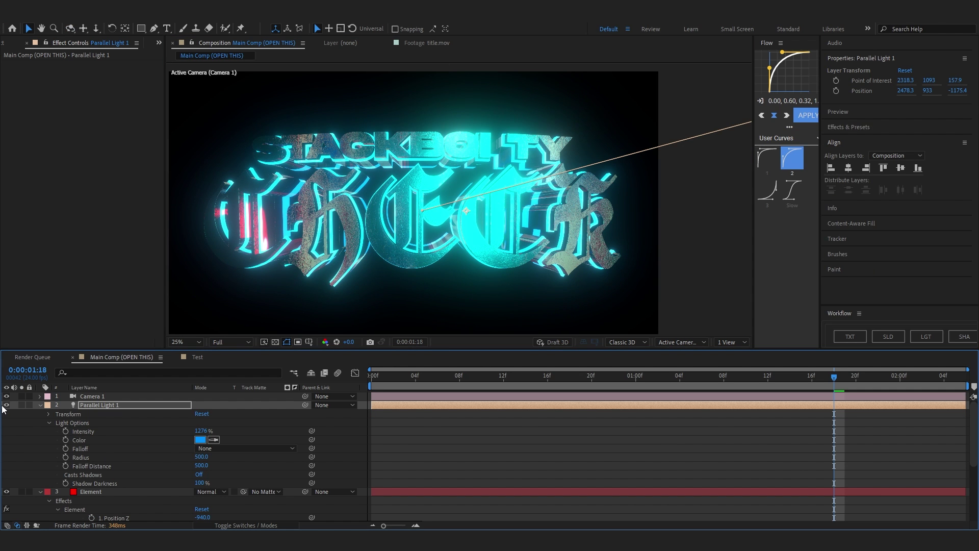
{"action": "key", "text": "F2"}
{"action": "left_click", "coordinate": [6, 405]}
{"action": "left_click", "coordinate": [6, 405]}
{"action": "left_click_drag", "start_coordinate": [202, 431], "coordinate": [130, 436]}
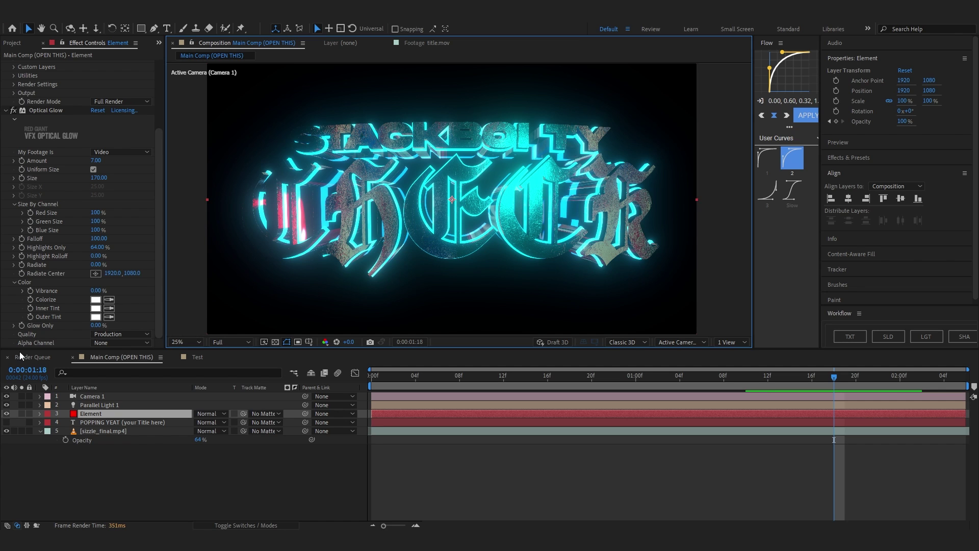
- Set the Optical Glow alpha channel to Extend (Unmult) so the background footage shows behind the title
{"action": "left_click", "coordinate": [96, 343]}
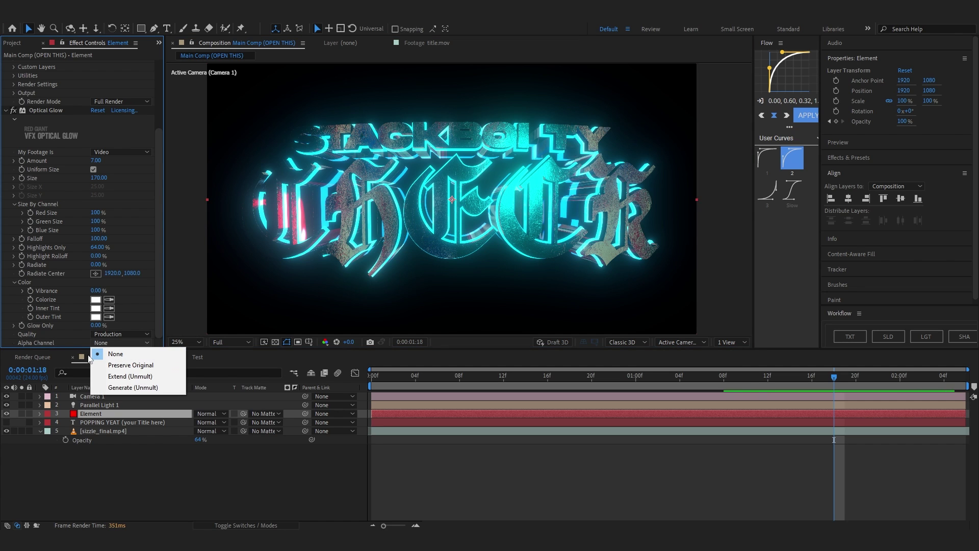
{"action": "left_click", "coordinate": [112, 371]}
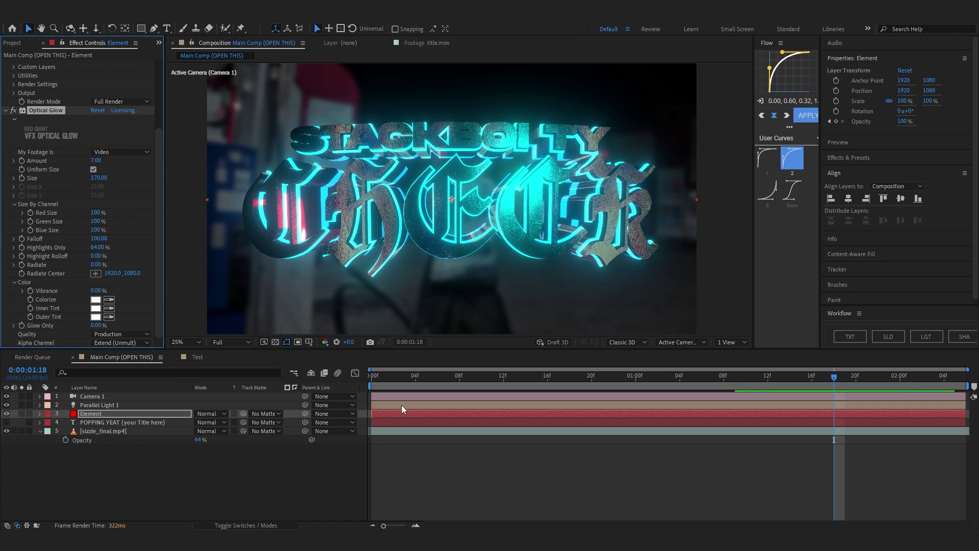
{"action": "scroll", "coordinate": [531, 247], "scroll_direction": "down", "scroll_amount": 1}
{"action": "scroll", "coordinate": [531, 247], "scroll_direction": "up", "scroll_amount": 2}
{"action": "left_click_drag", "start_coordinate": [560, 245], "coordinate": [367, 172]}
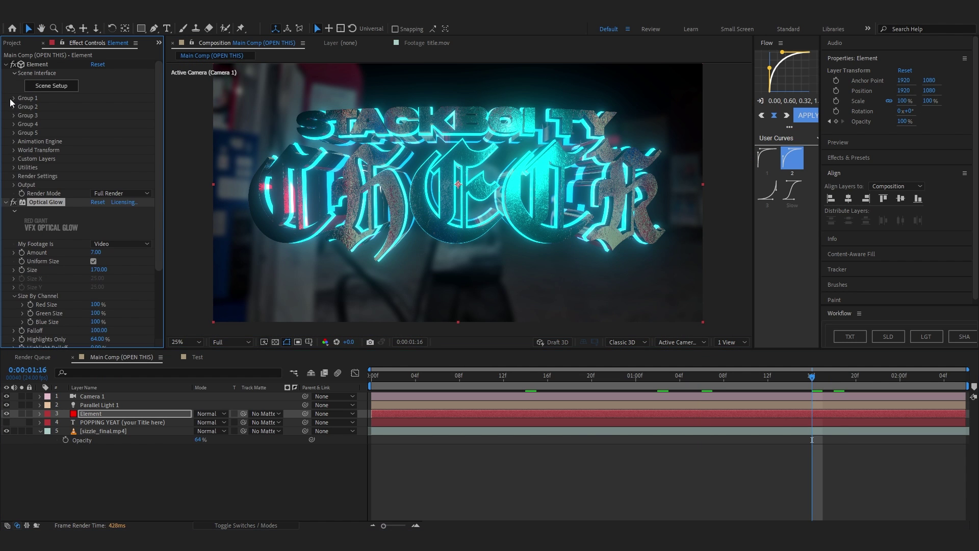
- Adjust the Bend angle in the Deform settings of Element's Group 1 Particle Look
{"action": "scroll", "coordinate": [23, 125], "scroll_direction": "up", "scroll_amount": 2}
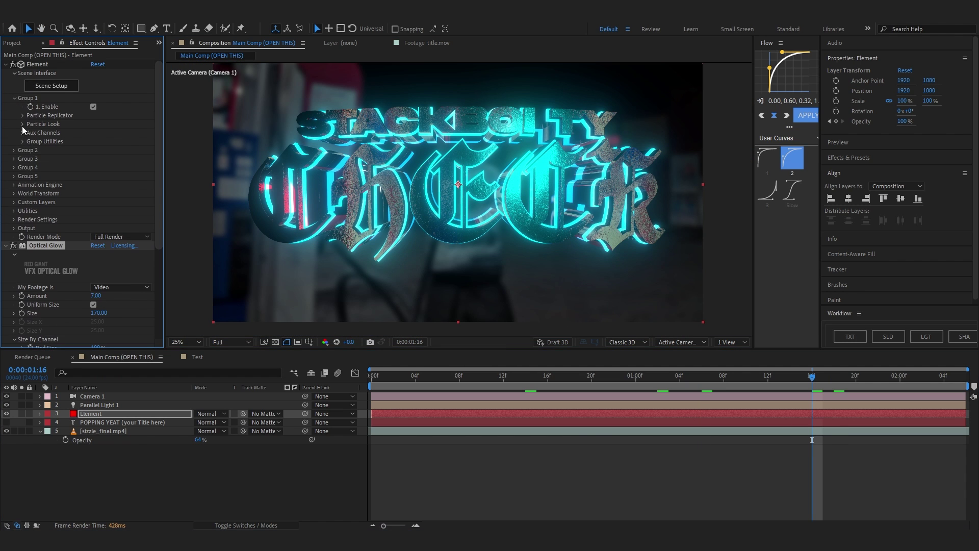
{"action": "left_click", "coordinate": [23, 126]}
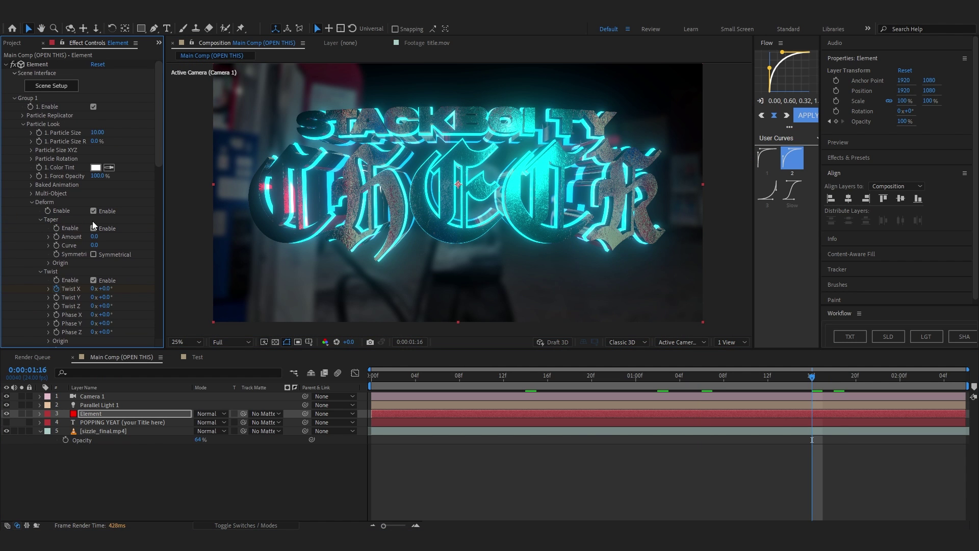
{"action": "scroll", "coordinate": [73, 225], "scroll_direction": "down", "scroll_amount": 5}
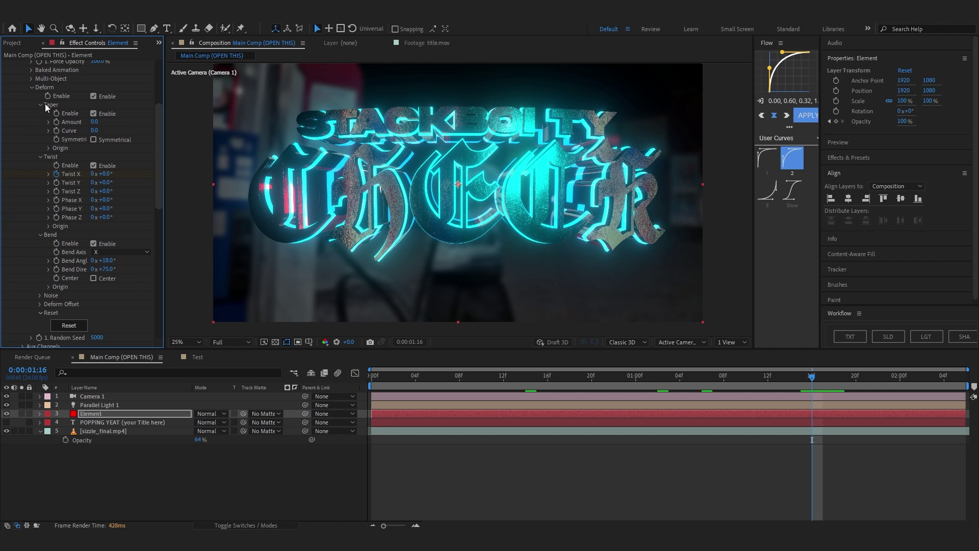
{"action": "mouse_move", "coordinate": [105, 261]}
{"action": "left_mouse_down"}
{"action": "mouse_move", "coordinate": [120, 266]}
{"action": "mouse_move", "coordinate": [107, 271]}
{"action": "left_mouse_up"}
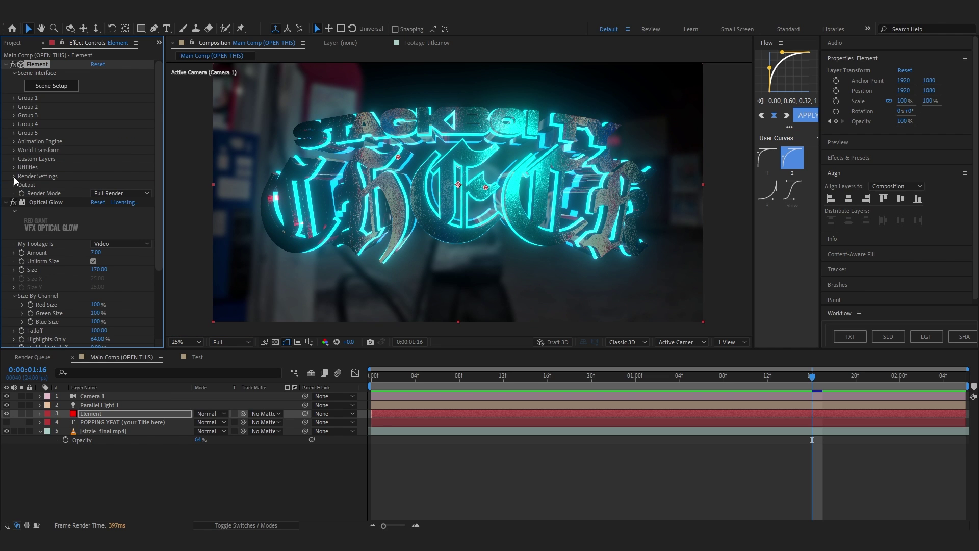
- Enable ambient occlusion in the Element render settings and set its AO mode to Ray-Traced
{"action": "left_click", "coordinate": [14, 177]}
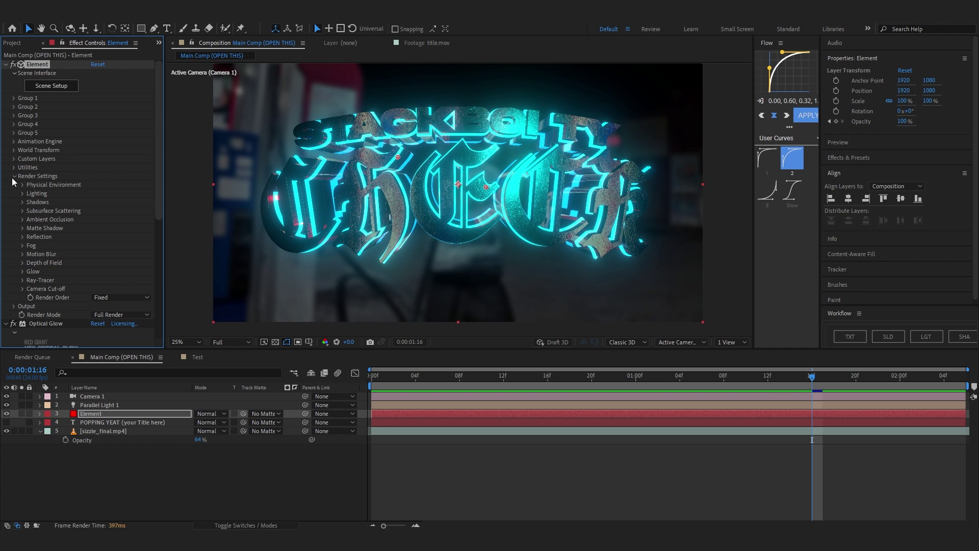
{"action": "scroll", "coordinate": [21, 201], "scroll_direction": "down", "scroll_amount": 1}
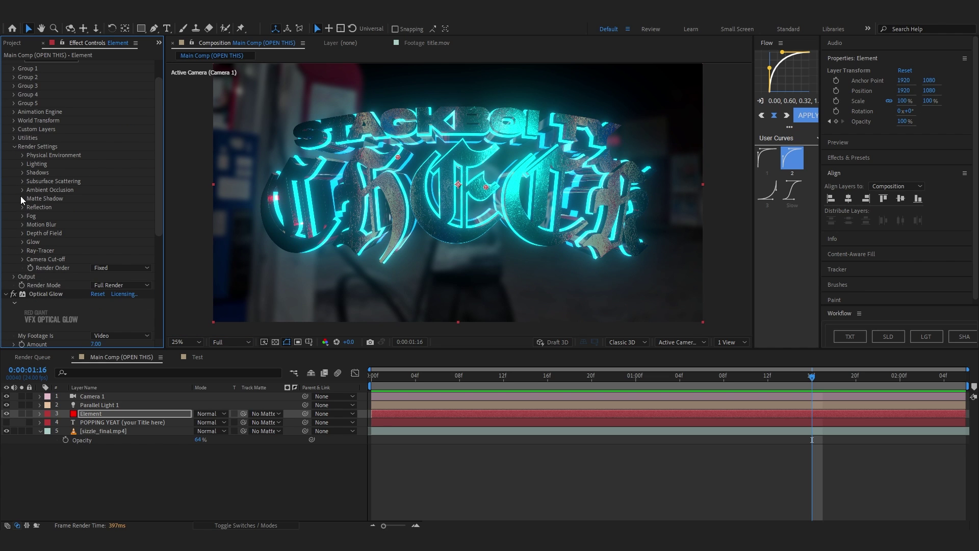
{"action": "left_click", "coordinate": [22, 190]}
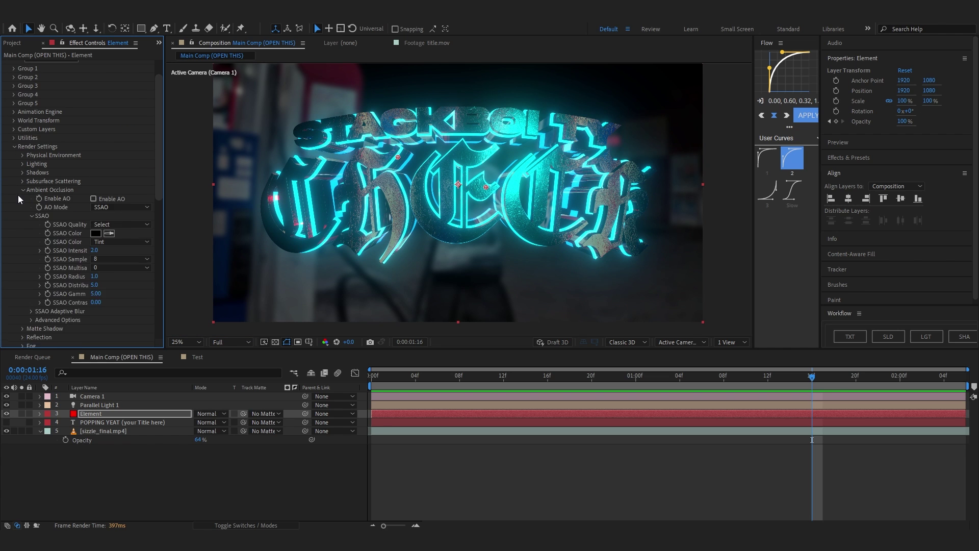
{"action": "left_click", "coordinate": [94, 199]}
{"action": "left_click", "coordinate": [122, 206]}
{"action": "left_click", "coordinate": [102, 228]}
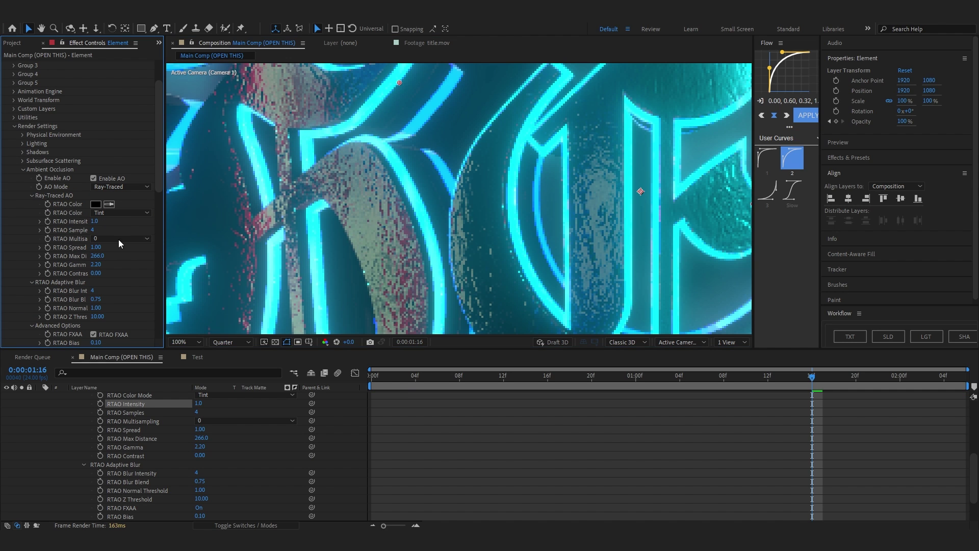
- Set the RTAO Max Distance to 408 and inspect the shading across the whole title
{"action": "left_click_drag", "start_coordinate": [98, 255], "coordinate": [169, 255]}
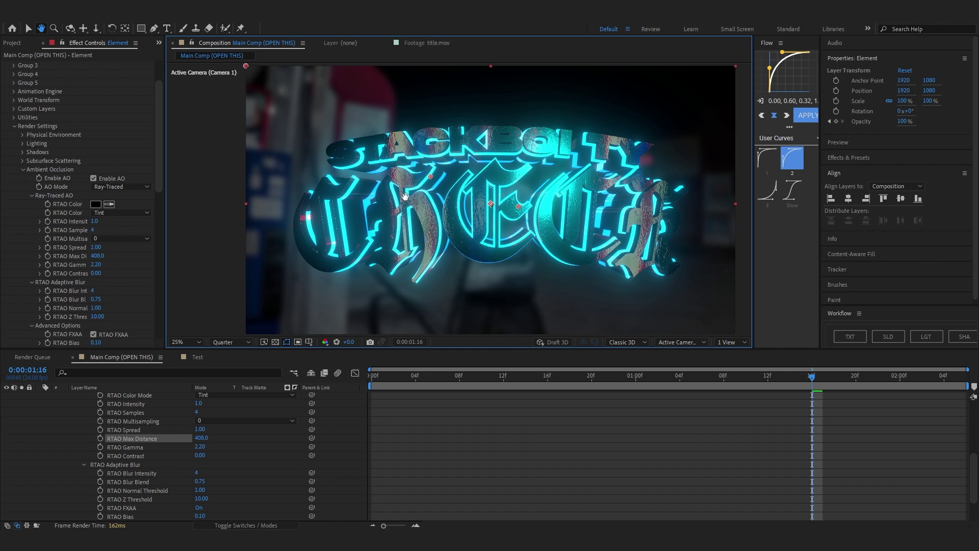
{"action": "scroll", "coordinate": [402, 195], "scroll_direction": "down", "scroll_amount": 1}
{"action": "scroll", "coordinate": [400, 194], "scroll_direction": "up", "scroll_amount": 1}
{"action": "left_click_drag", "start_coordinate": [401, 194], "coordinate": [386, 192]}
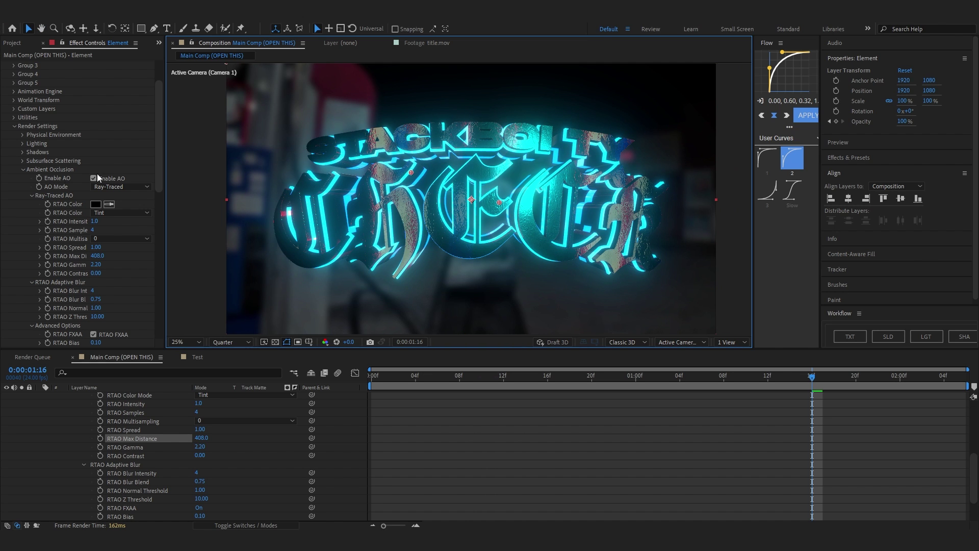
{"action": "left_click", "coordinate": [32, 169]}
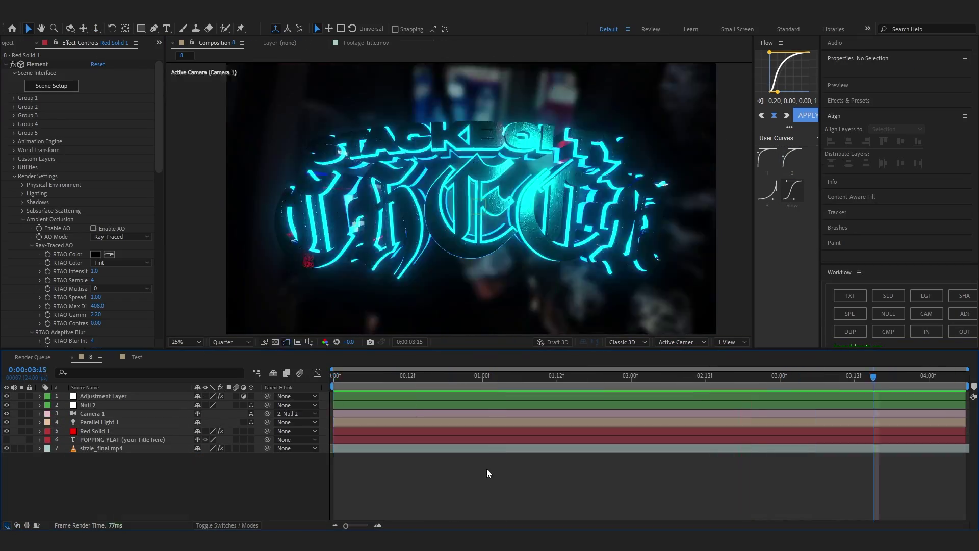
- Play the STACKBOI TY title composition from the first frame to review its motion
{"action": "key", "text": "space"}
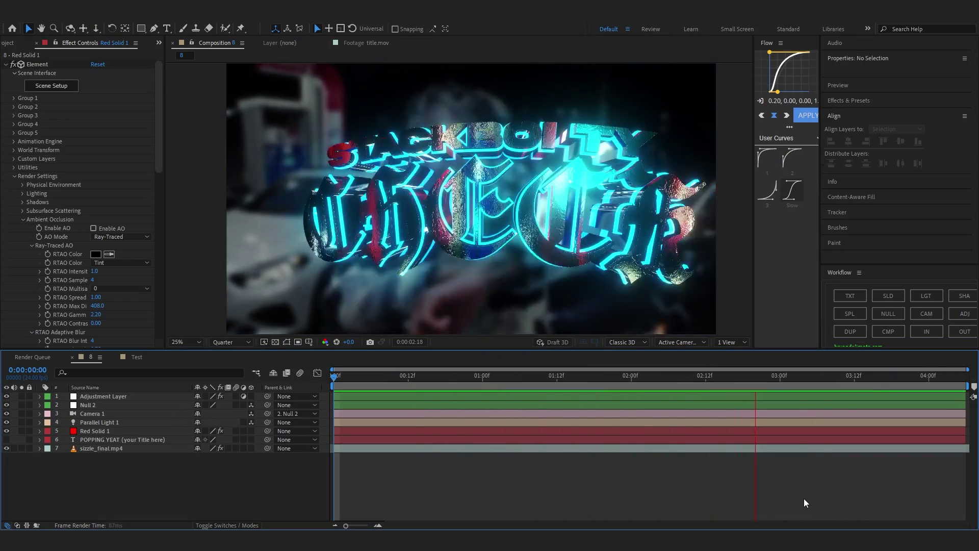
{"action": "key", "text": "space"}
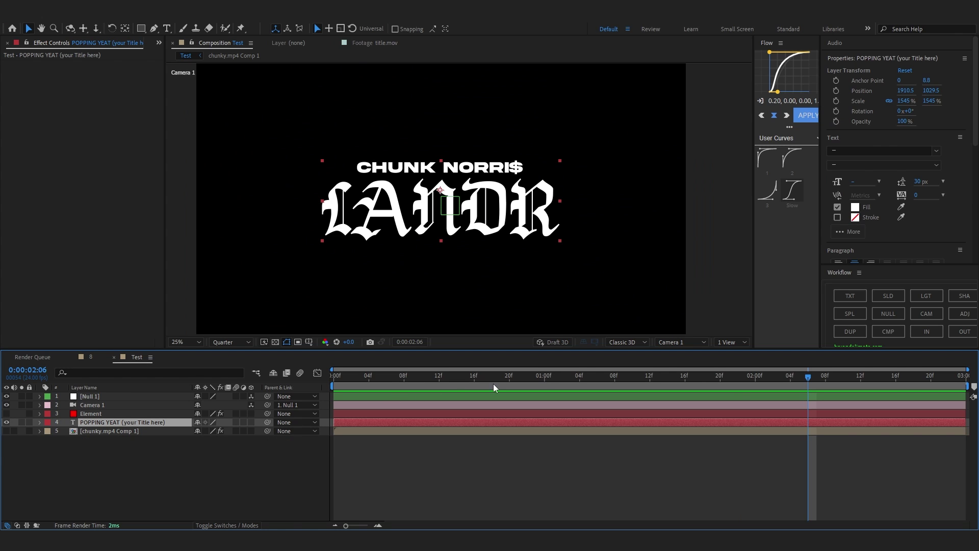
- Show the Element and chunky.mp4 Comp 1 layers in the Test composition, hide its title text layer and bring up the project items
{"action": "left_click", "coordinate": [6, 431]}
{"action": "left_click", "coordinate": [6, 423]}
{"action": "left_click", "coordinate": [6, 413]}
{"action": "left_click", "coordinate": [159, 43]}
{"action": "left_click", "coordinate": [179, 55]}
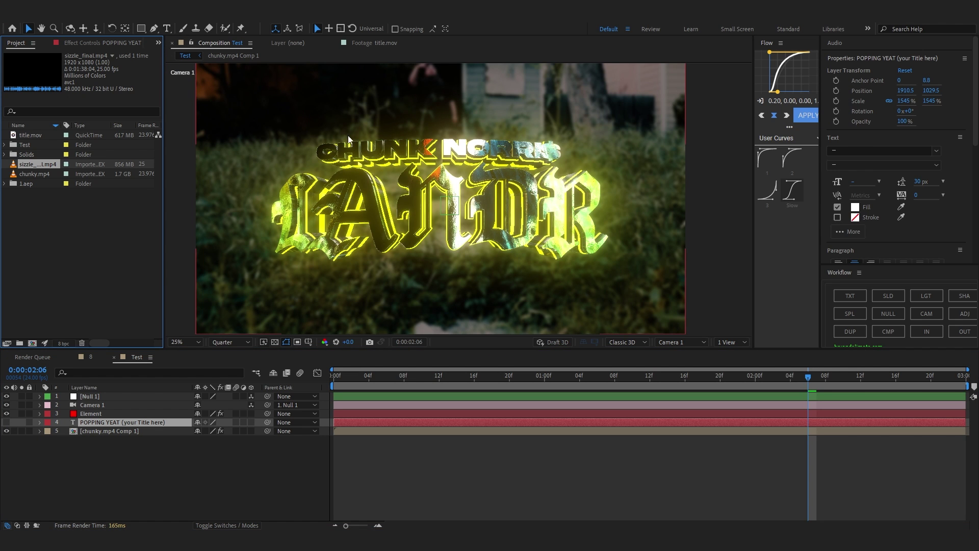
{"action": "scroll", "coordinate": [317, 185], "scroll_direction": "up", "scroll_amount": 1}
{"action": "scroll", "coordinate": [317, 185], "scroll_direction": "down", "scroll_amount": 2}
{"action": "scroll", "coordinate": [317, 185], "scroll_direction": "up", "scroll_amount": 2}
{"action": "key", "text": "comma"}
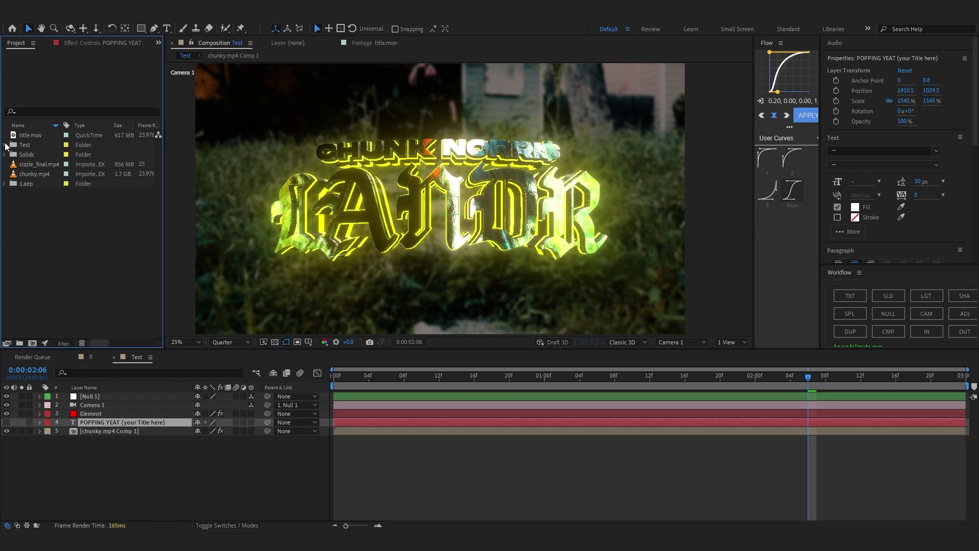
- Switch between the blue CHECK title composition and the yellow Test composition to compare the two looks
{"action": "left_click", "coordinate": [91, 357]}
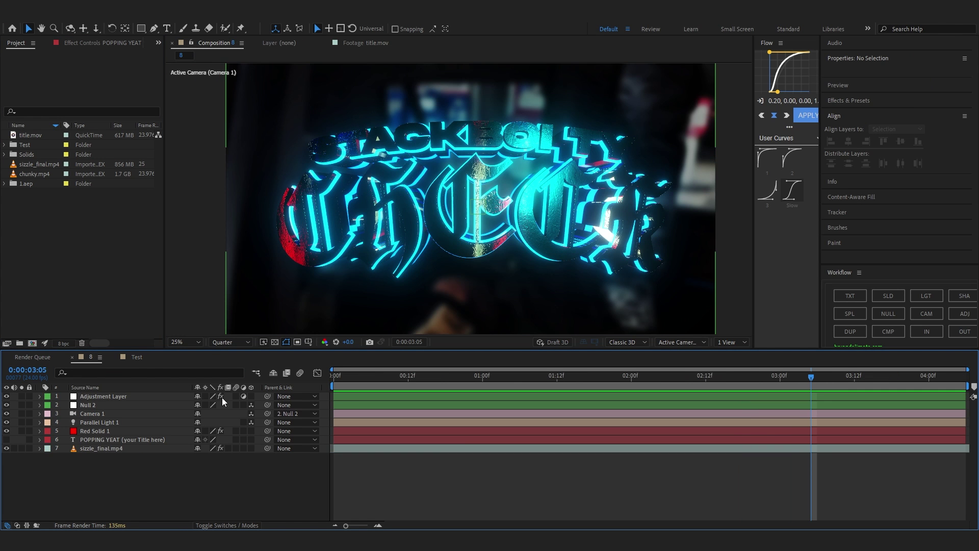
{"action": "left_click", "coordinate": [134, 357]}
{"action": "left_click", "coordinate": [92, 357]}
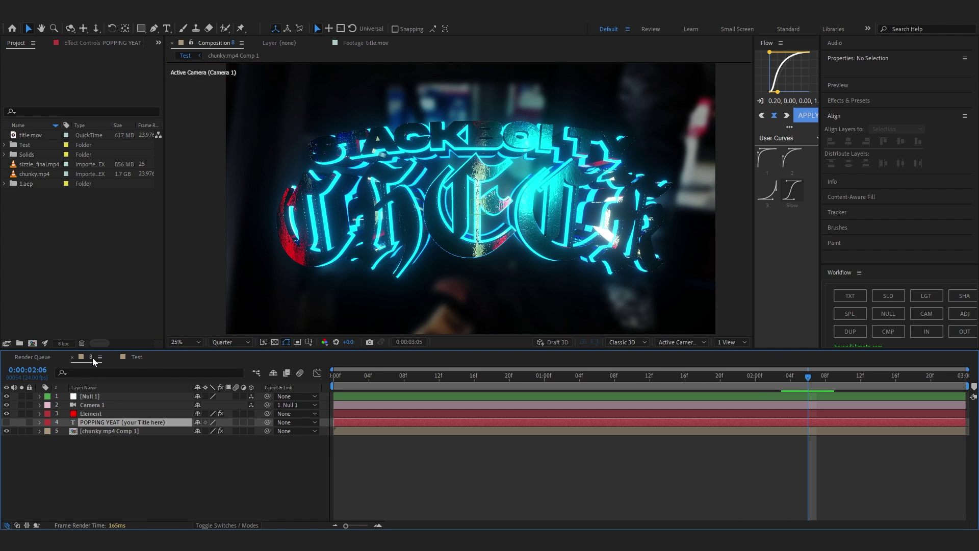
{"action": "left_click", "coordinate": [129, 357]}
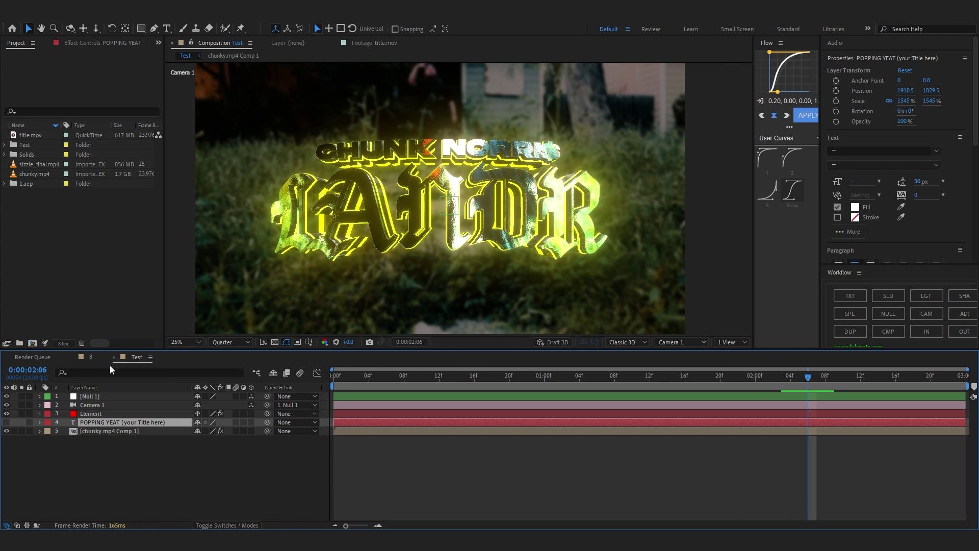
{"action": "left_click", "coordinate": [92, 358]}
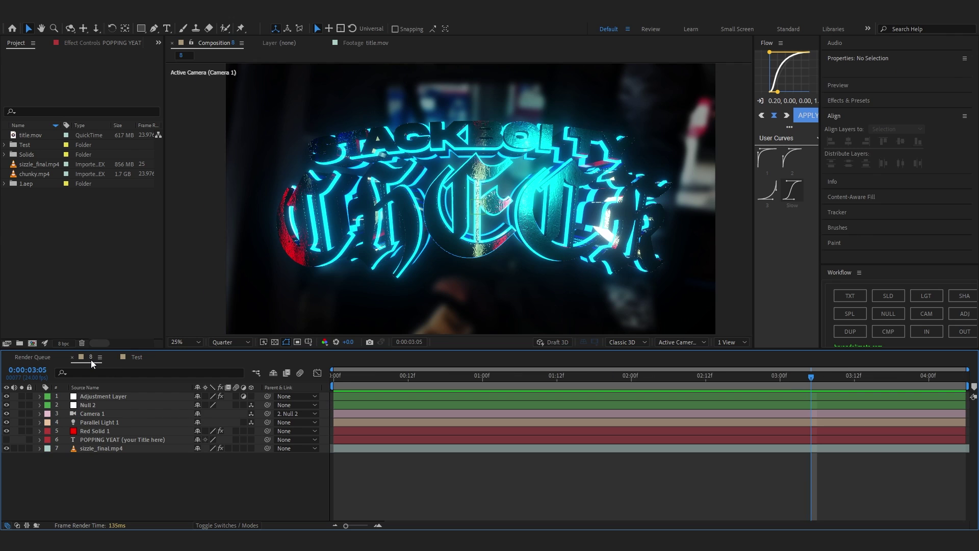